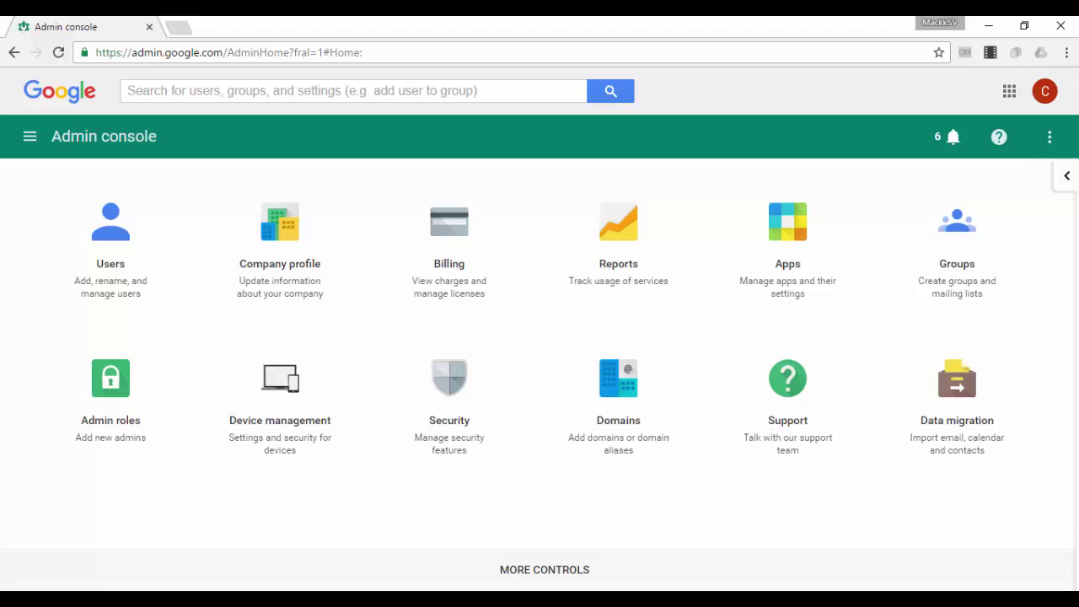
Open the Google Play Store settings under Device management > Chrome management
{"action": "left_click", "coordinate": [280, 384]}
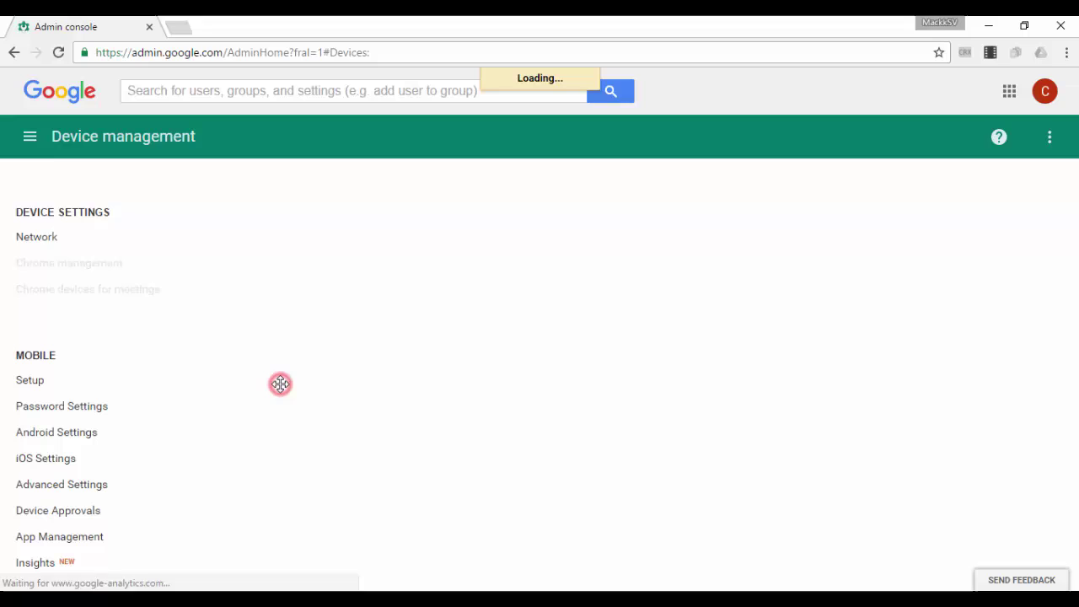
{"action": "left_click", "coordinate": [91, 265]}
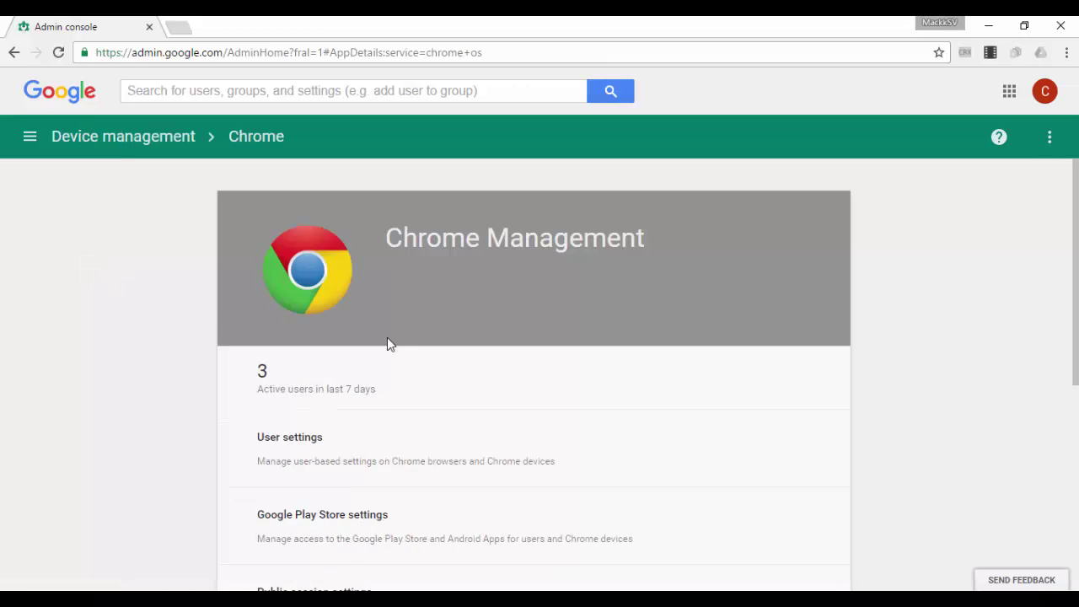
{"action": "left_click", "coordinate": [361, 537]}
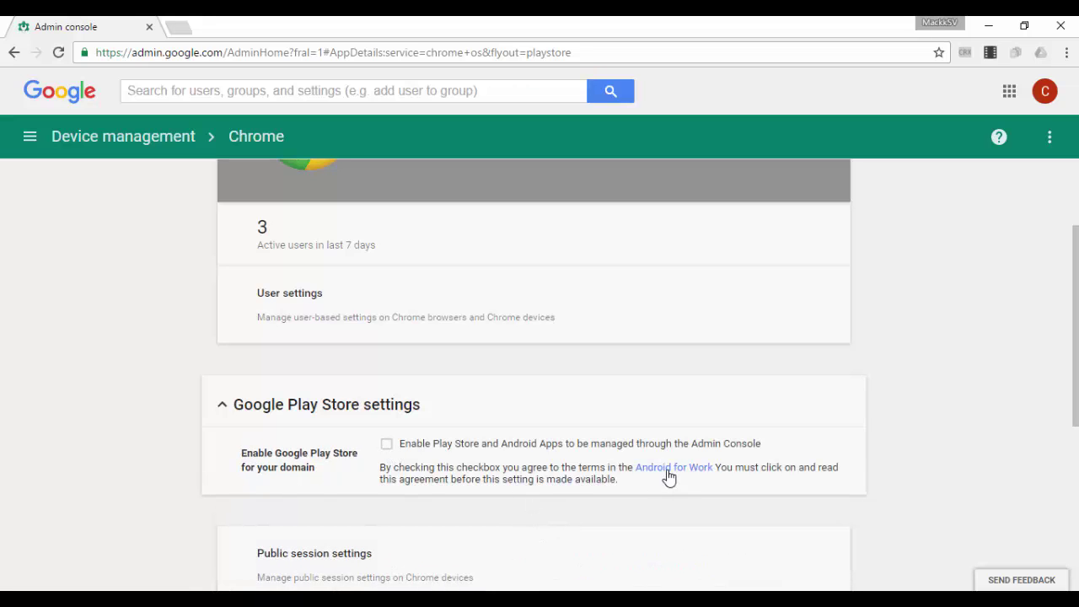
Accept the Android for Work agreement and enable Play Store management for the domain
{"action": "left_click", "coordinate": [386, 444]}
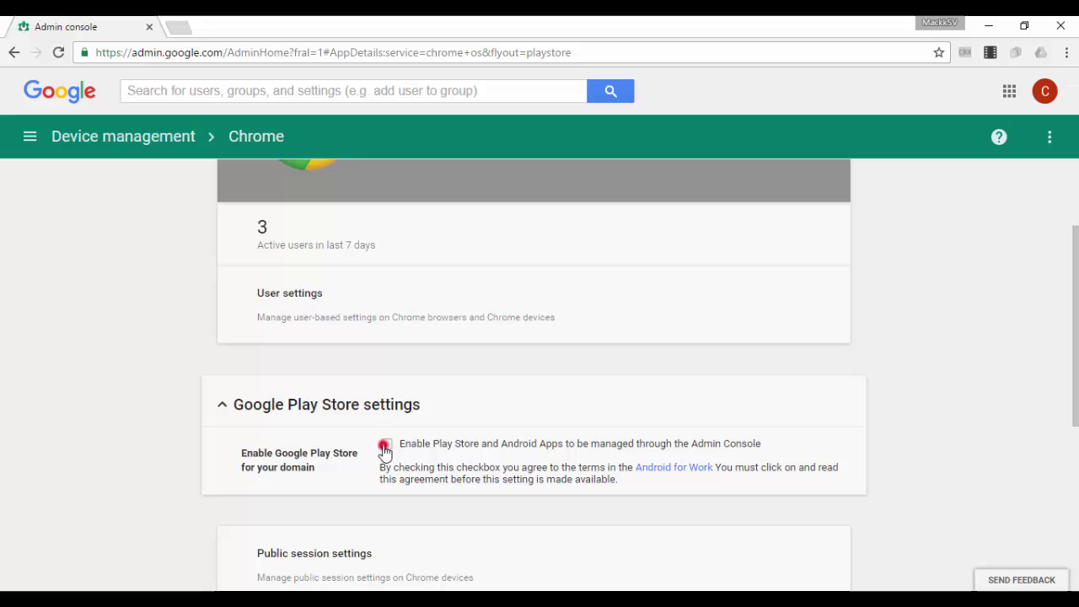
{"action": "left_click", "coordinate": [660, 469]}
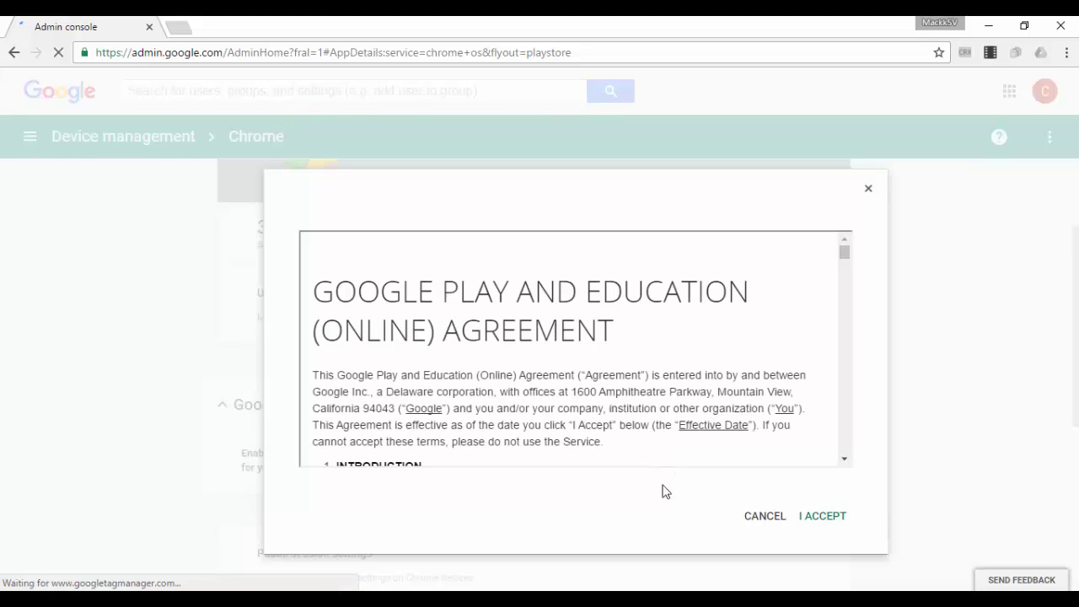
{"action": "left_click", "coordinate": [822, 515]}
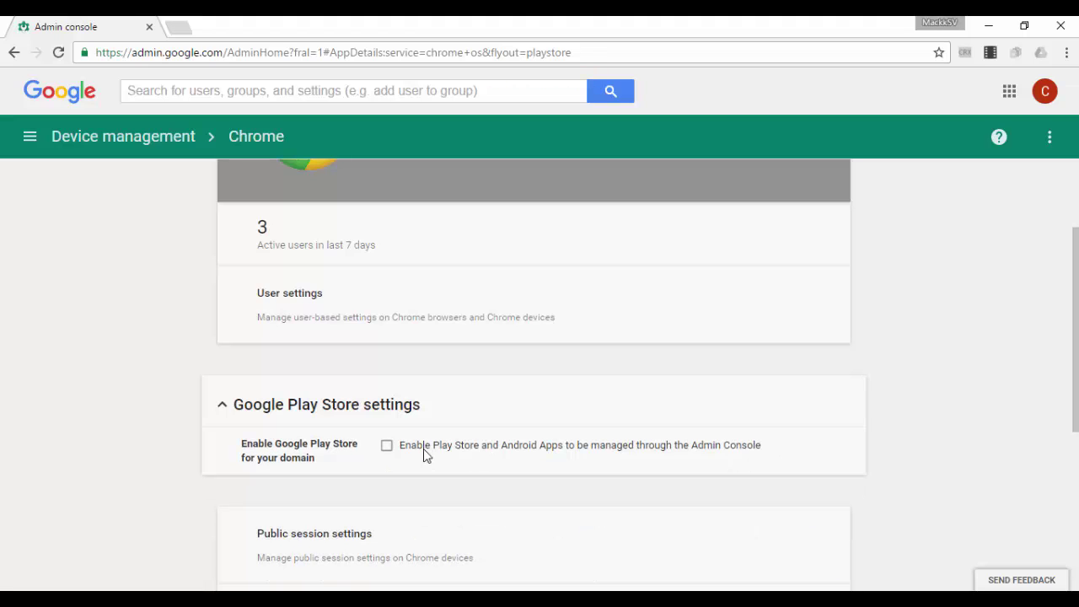
{"action": "left_click", "coordinate": [387, 445]}
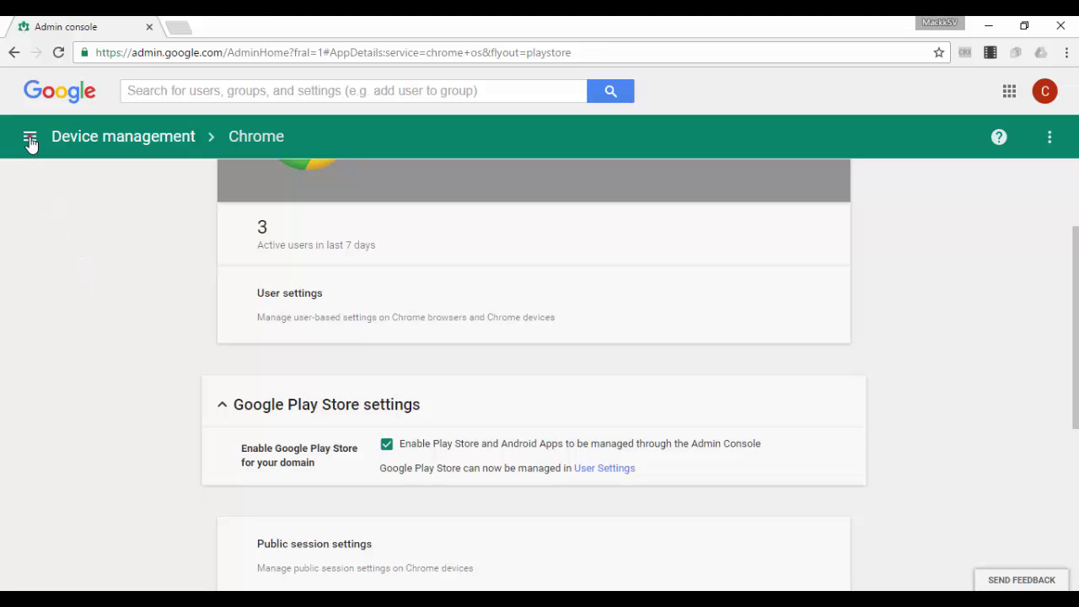
Open Security settings and expand the Android EMM provider section showing Google Device Manager
{"action": "left_click", "coordinate": [30, 140]}
{"action": "scroll", "coordinate": [92, 281], "scroll_direction": "down", "scroll_amount": 3}
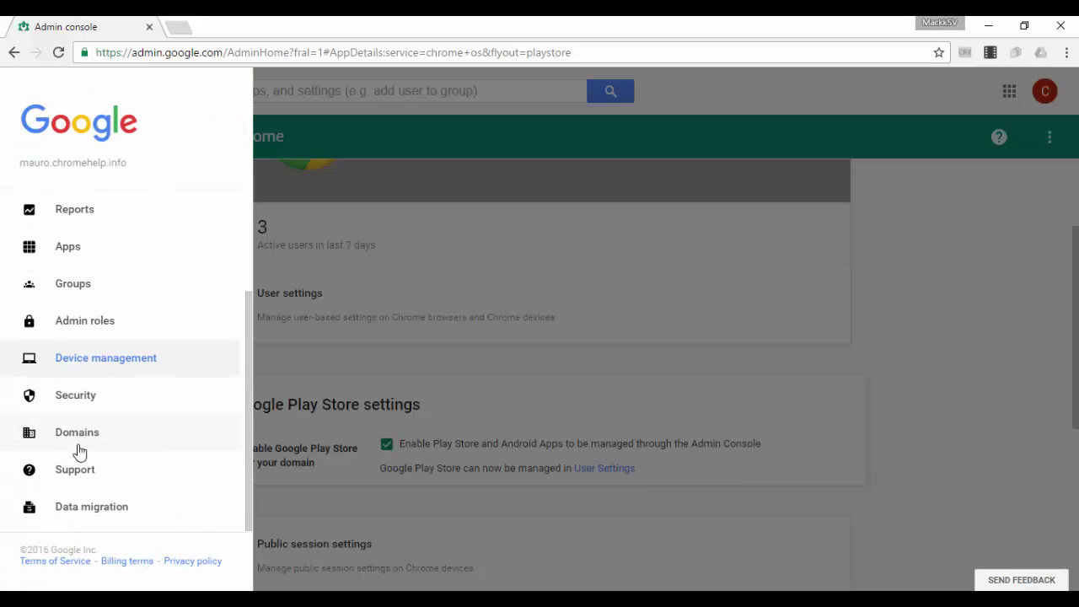
{"action": "left_click", "coordinate": [74, 391]}
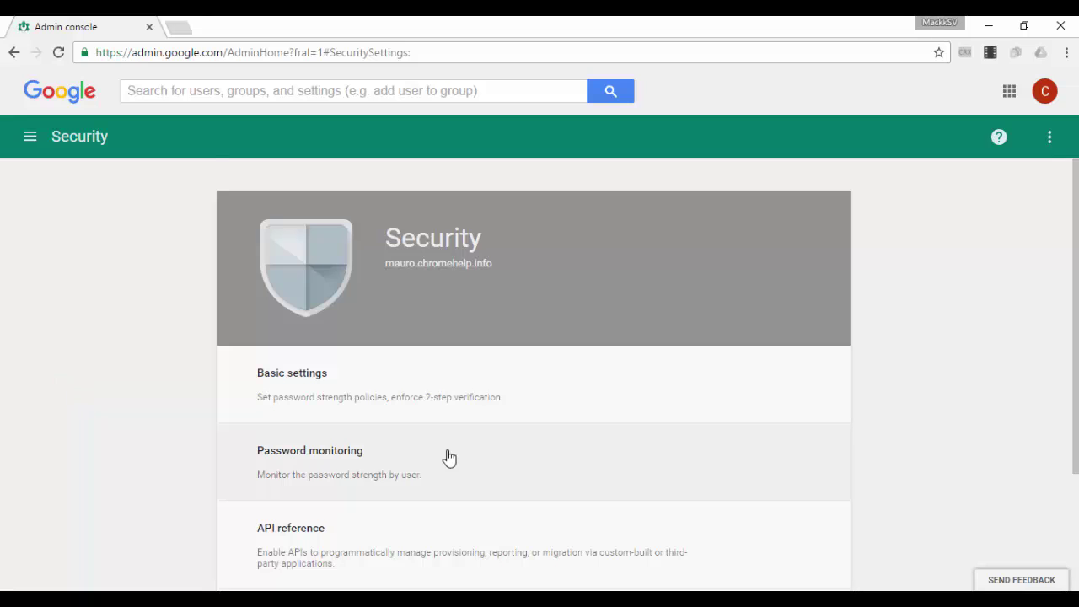
{"action": "scroll", "coordinate": [449, 457], "scroll_direction": "down", "scroll_amount": 2}
{"action": "left_click", "coordinate": [364, 532]}
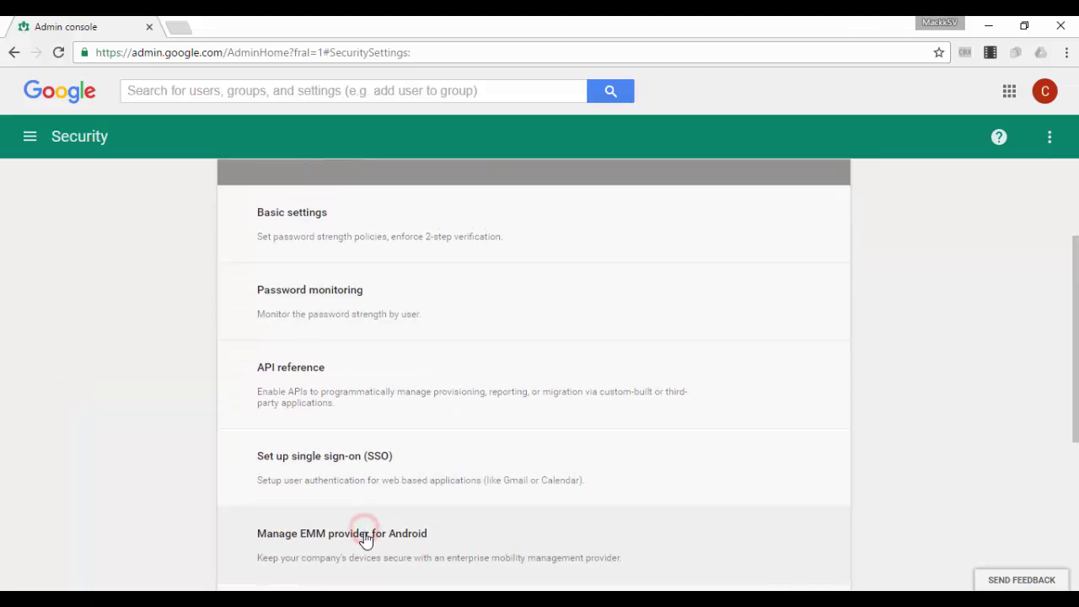
{"action": "left_click", "coordinate": [364, 535]}
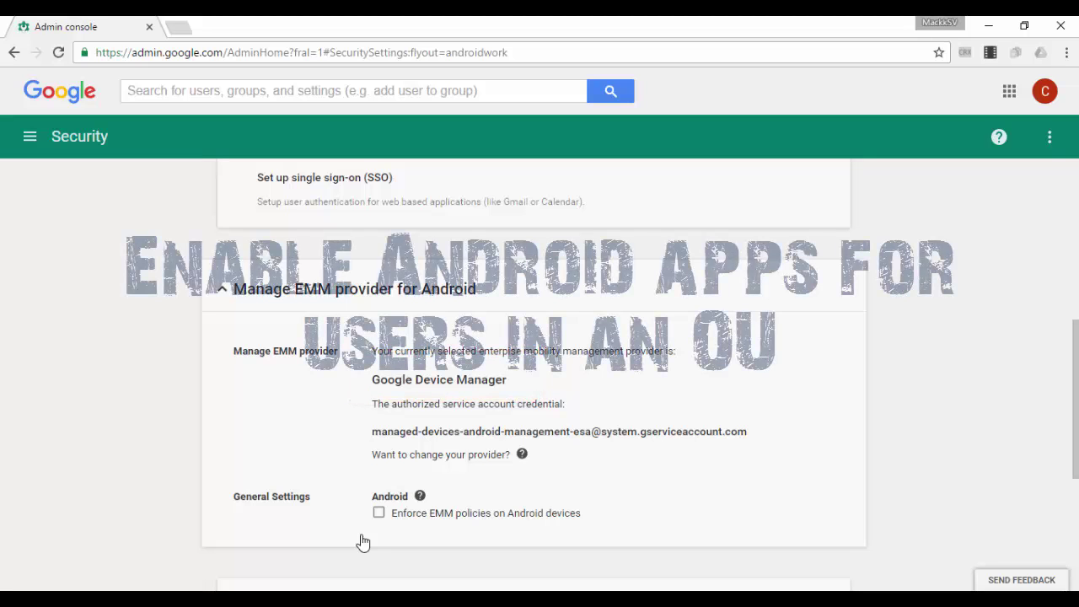
From Home, open Chrome management user settings and select the Chromebook organization
{"action": "left_click", "coordinate": [29, 137]}
{"action": "left_click", "coordinate": [67, 214]}
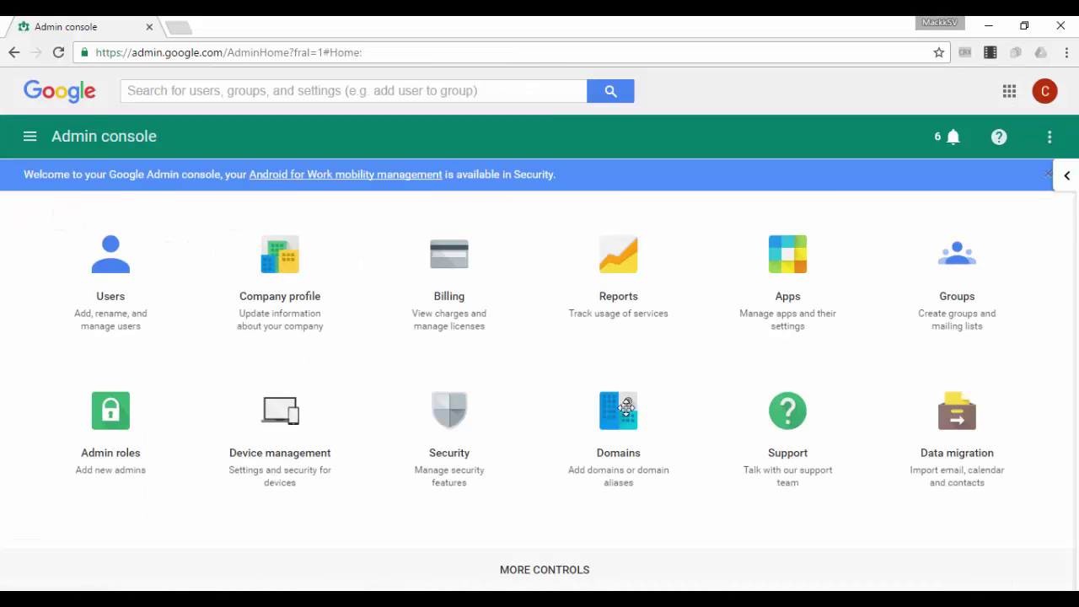
{"action": "left_click", "coordinate": [287, 410]}
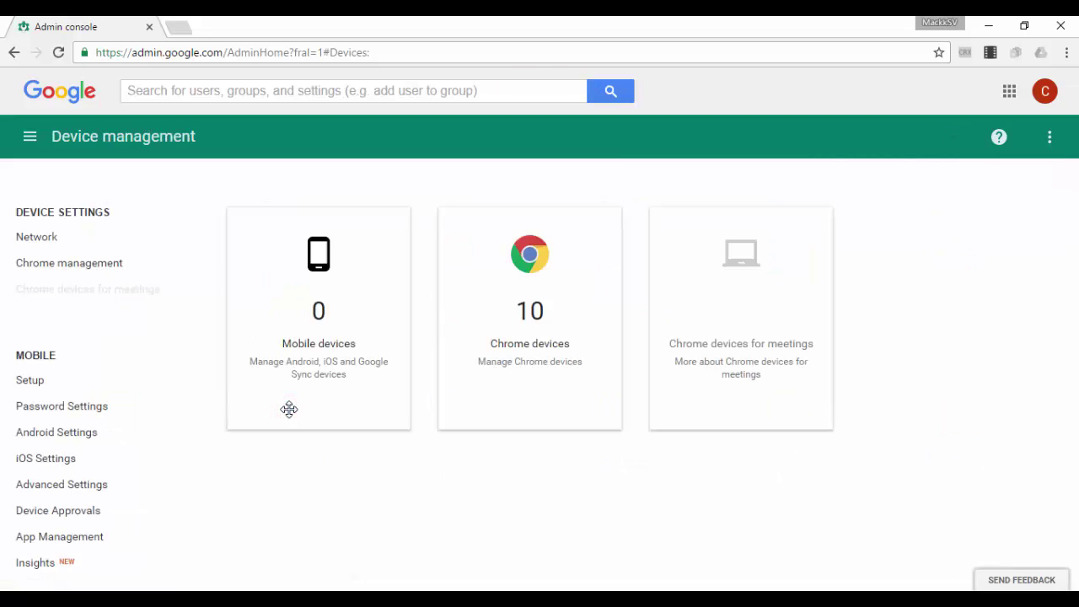
{"action": "left_click", "coordinate": [91, 265]}
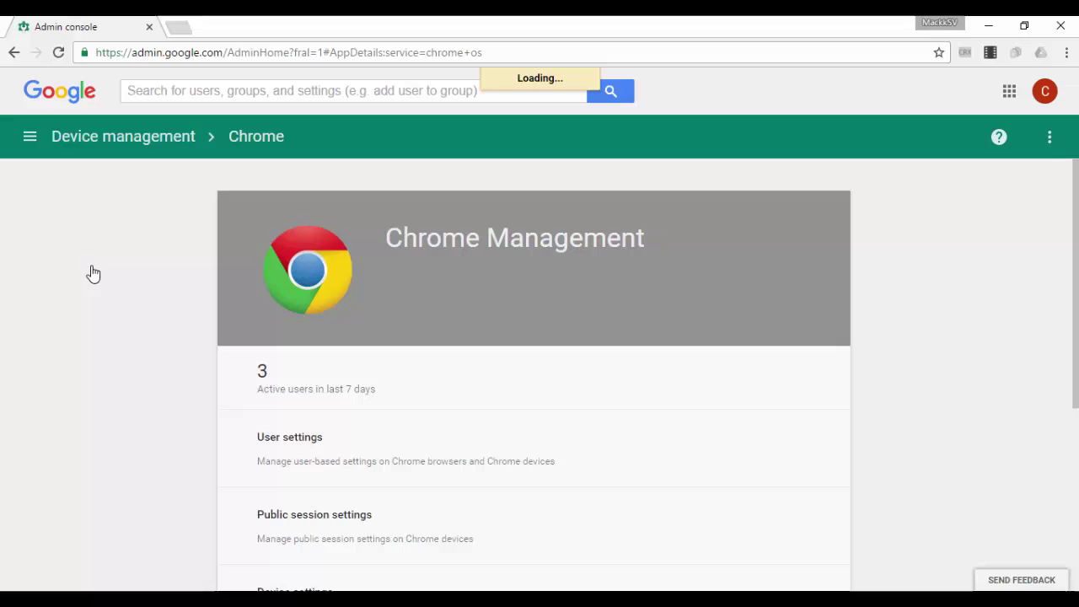
{"action": "left_click", "coordinate": [90, 268]}
{"action": "left_click", "coordinate": [354, 454]}
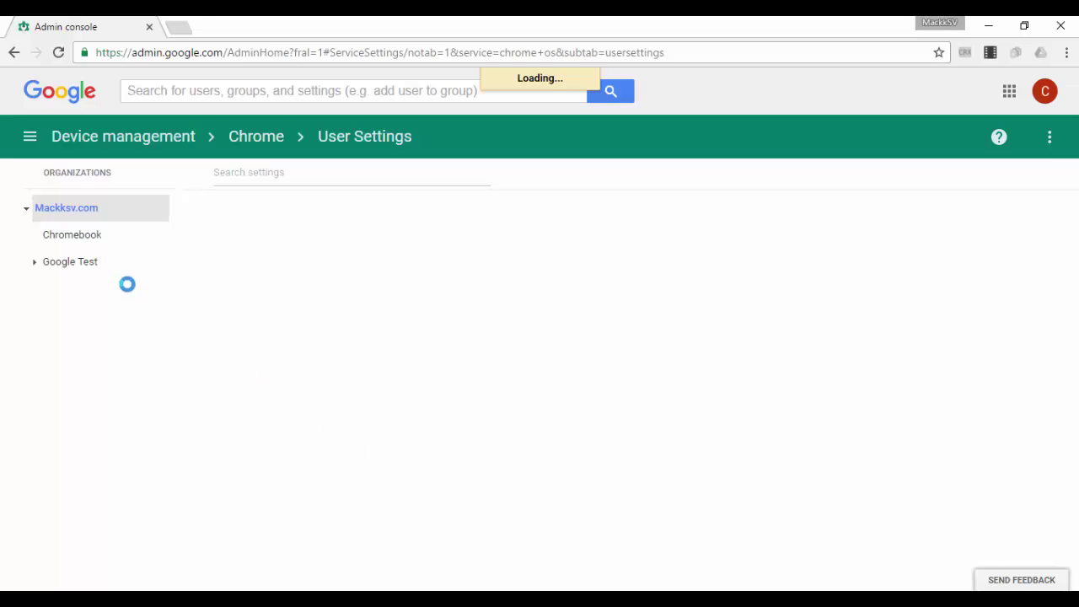
{"action": "left_click", "coordinate": [83, 243]}
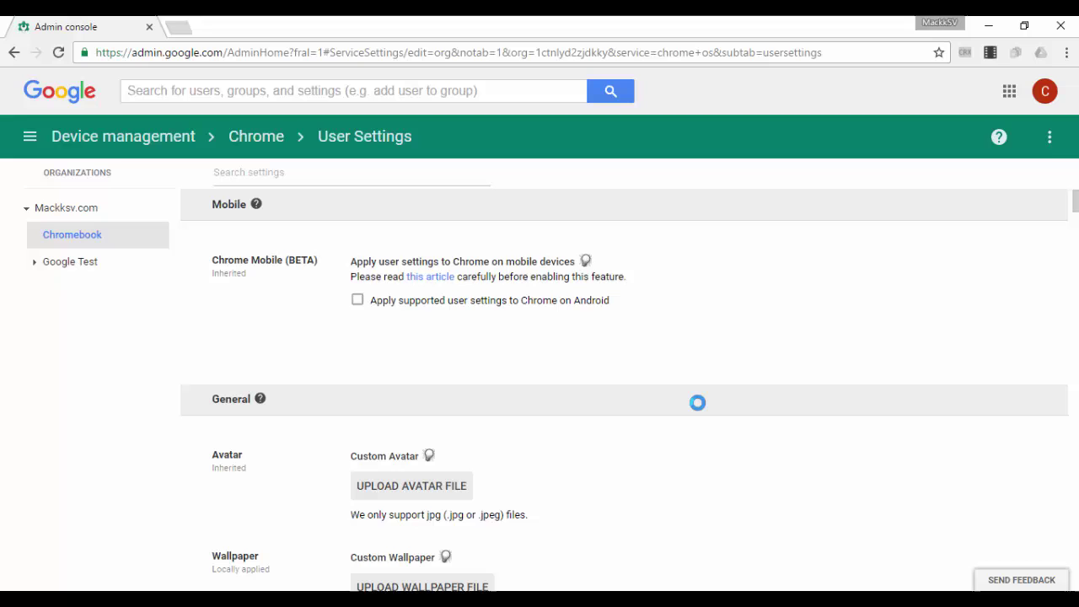
Find the 'play' setting, set Play Store on Chrome devices to Allow, and save
{"action": "key", "text": "ctrl+f"}
{"action": "type", "text": "play"}
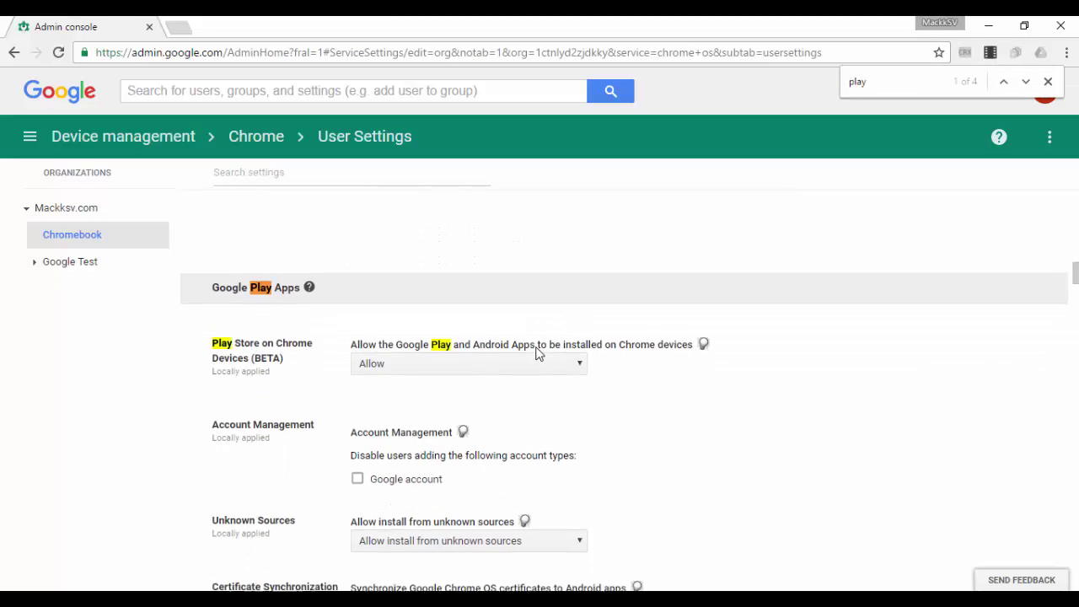
{"action": "key", "text": "Escape"}
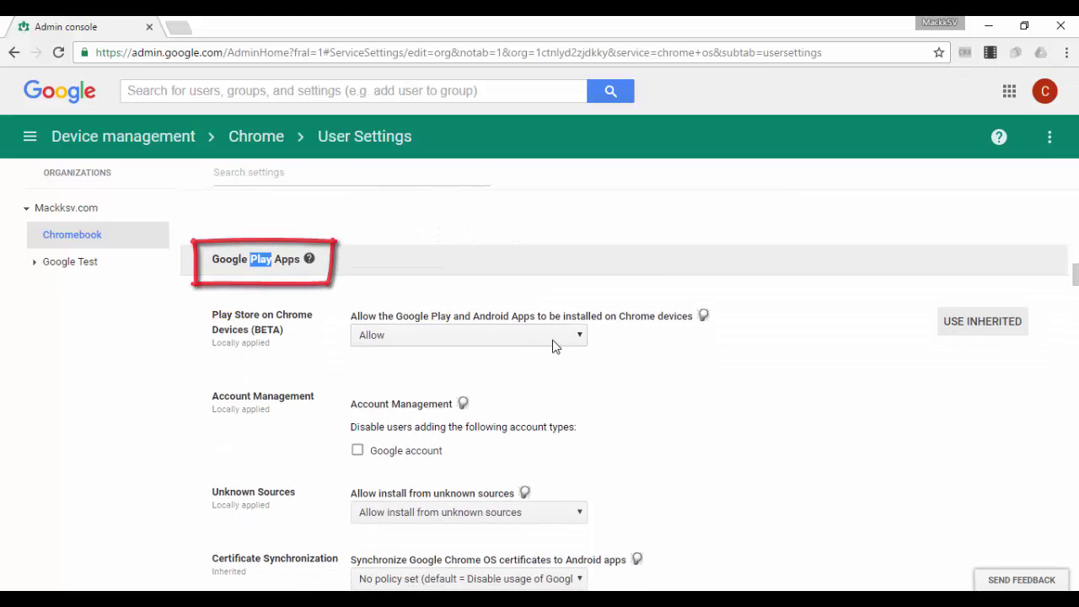
{"action": "left_click", "coordinate": [579, 337]}
{"action": "left_click", "coordinate": [506, 380]}
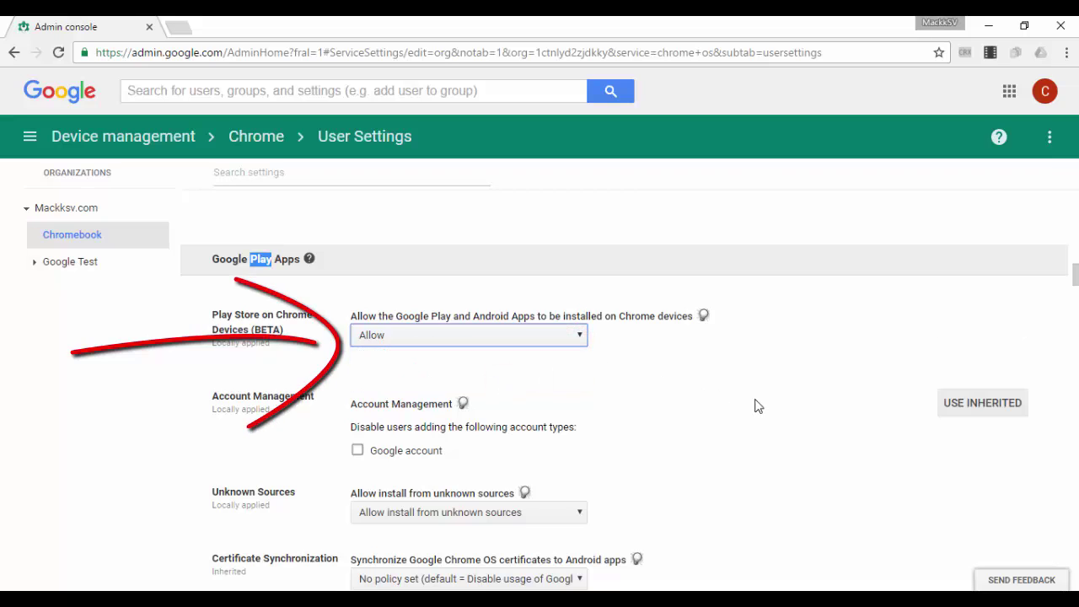
{"action": "left_click", "coordinate": [538, 337]}
{"action": "left_click", "coordinate": [537, 338]}
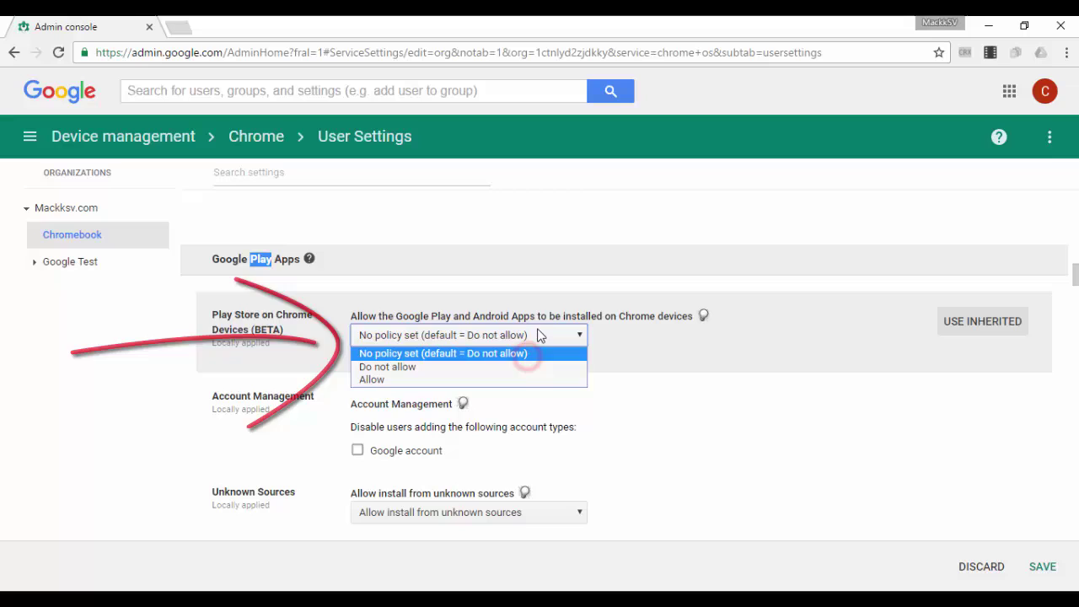
{"action": "left_click", "coordinate": [518, 380]}
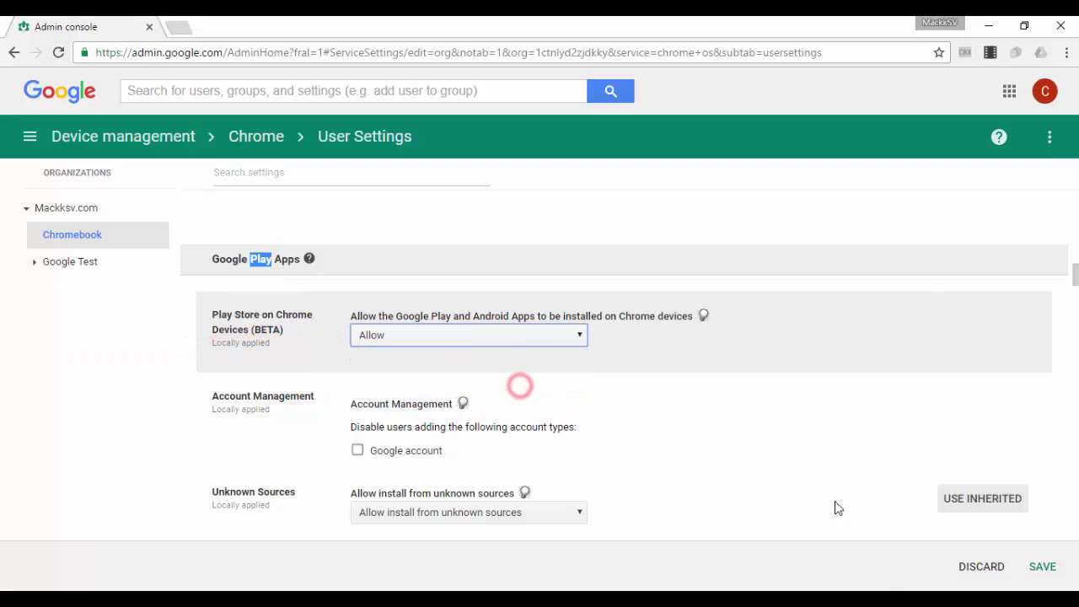
{"action": "left_click", "coordinate": [1044, 567]}
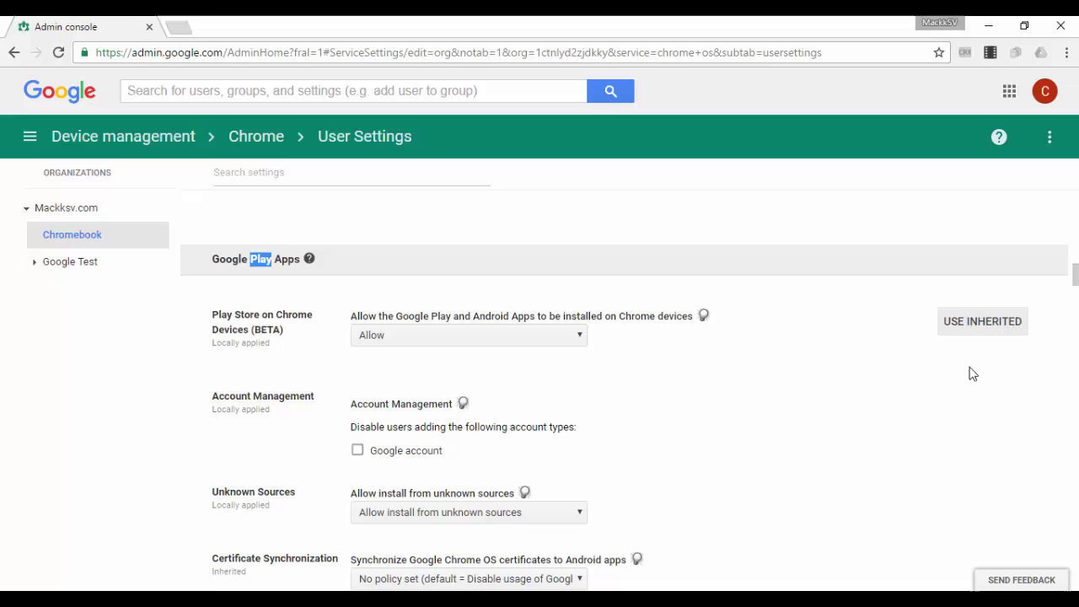
Return to the Admin console home page
{"action": "left_click", "coordinate": [746, 220]}
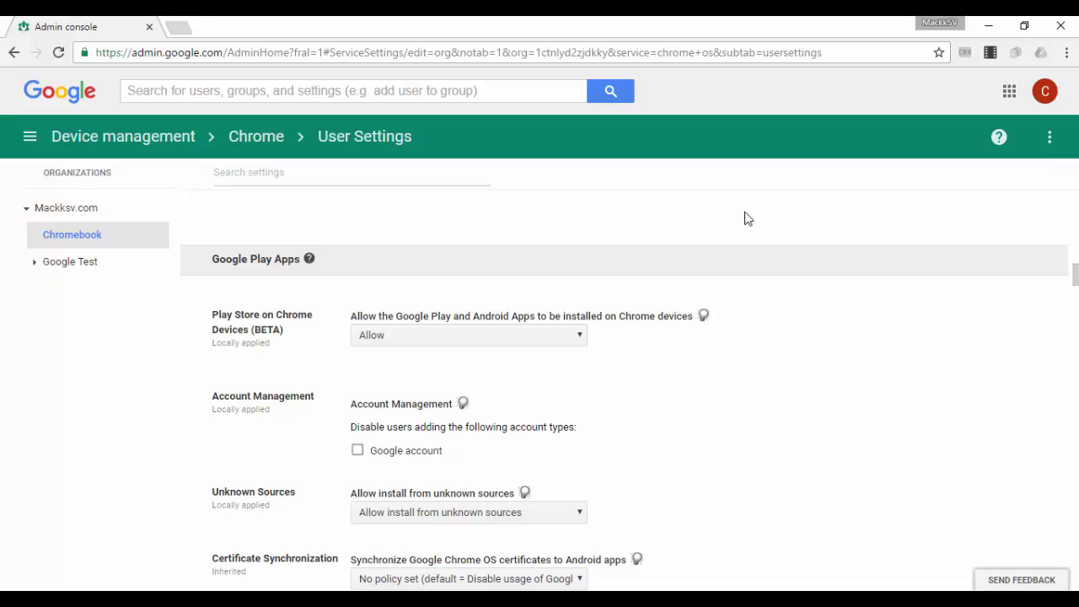
{"action": "left_click", "coordinate": [30, 135]}
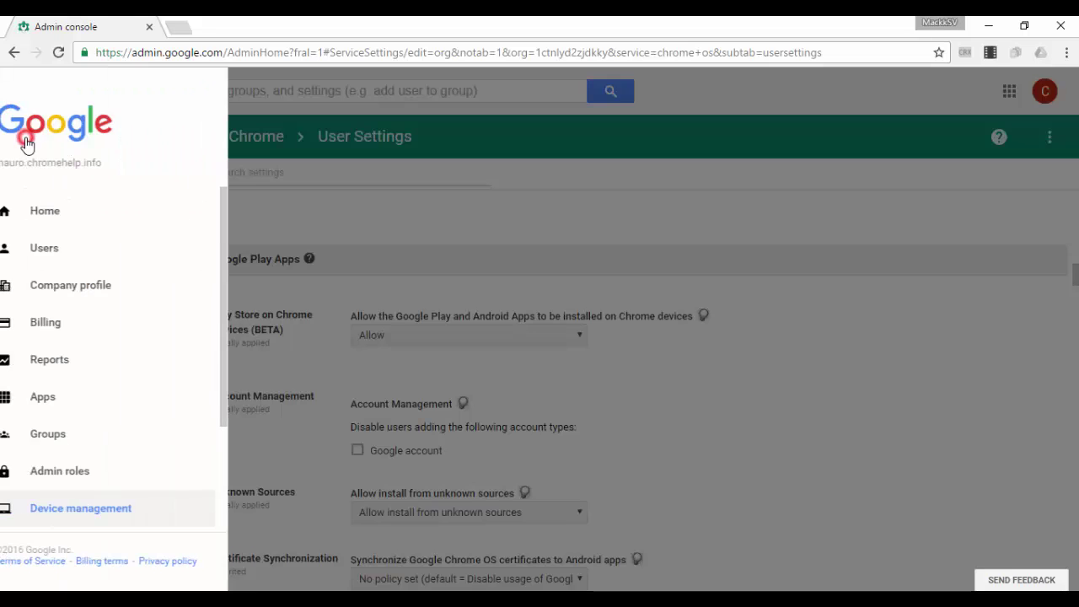
{"action": "left_click", "coordinate": [66, 219]}
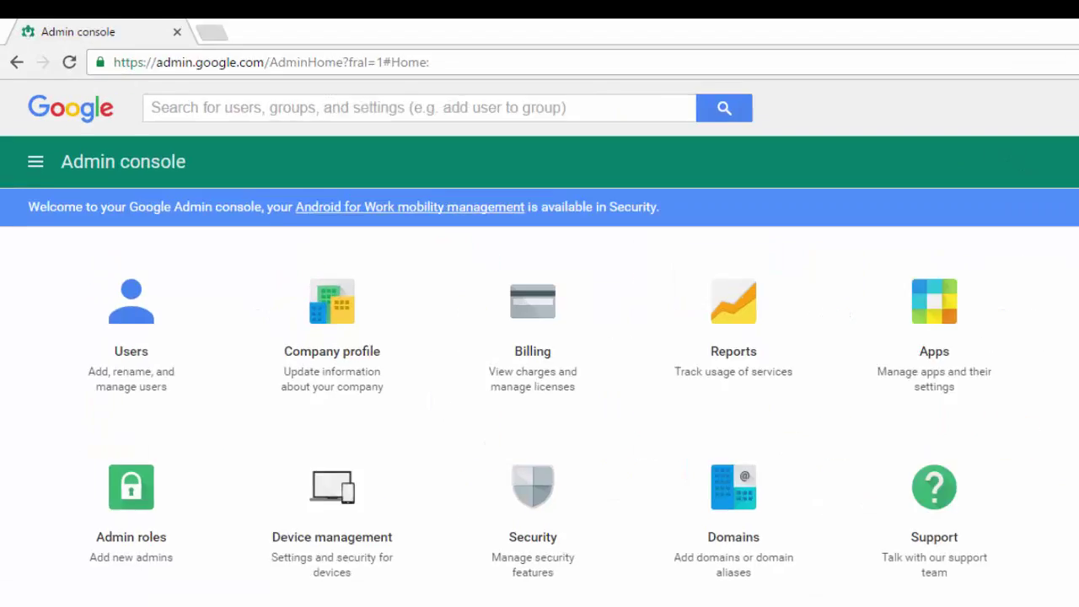
In a new tab, go to Google Play for Work and open the Evernote app page
{"action": "key", "text": "ctrl+t"}
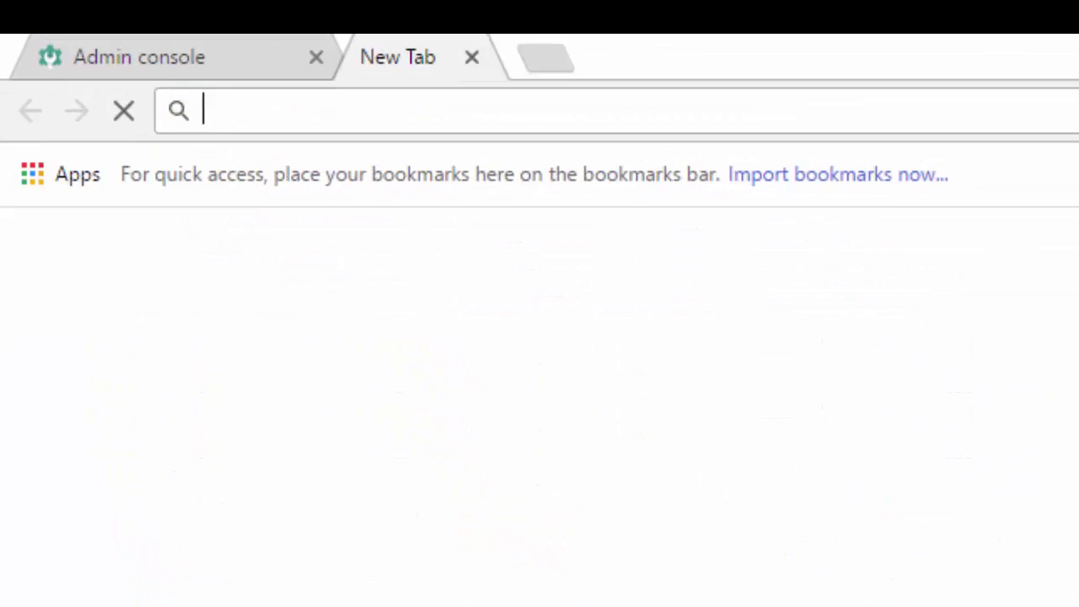
{"action": "type", "text": "pla"}
{"action": "key", "text": "Return"}
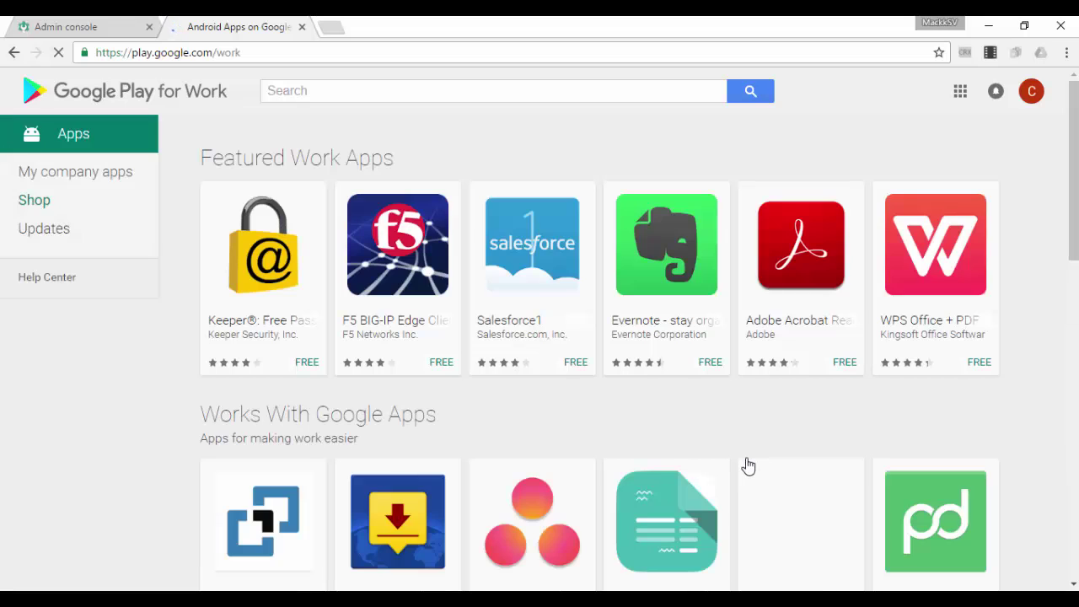
{"action": "left_click", "coordinate": [674, 268]}
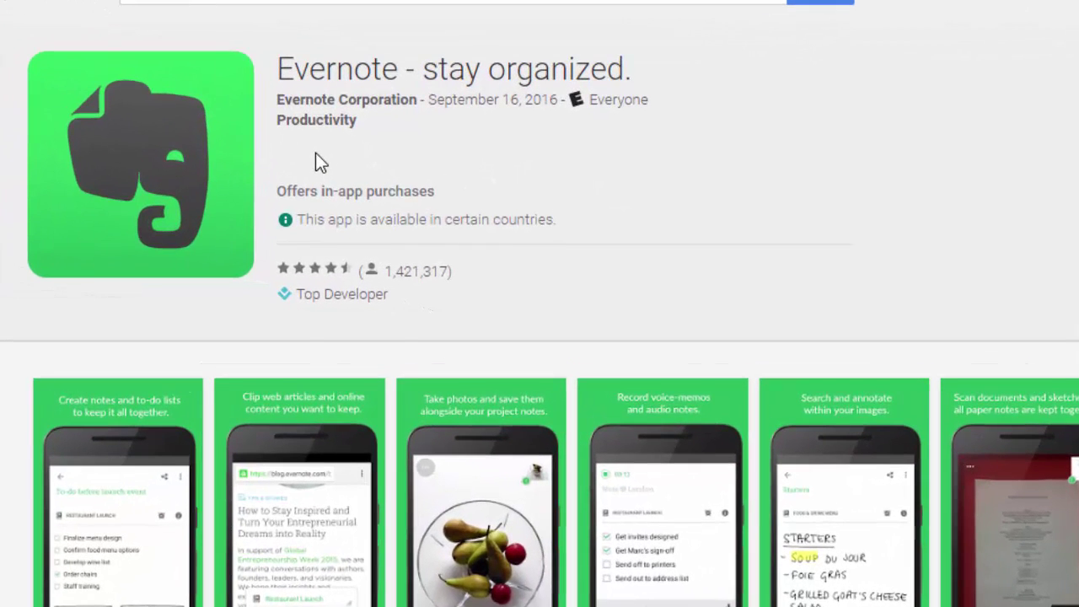
Approve Evernote for the company, accepting its permissions, and dismiss the confirmation
{"action": "left_click", "coordinate": [386, 216]}
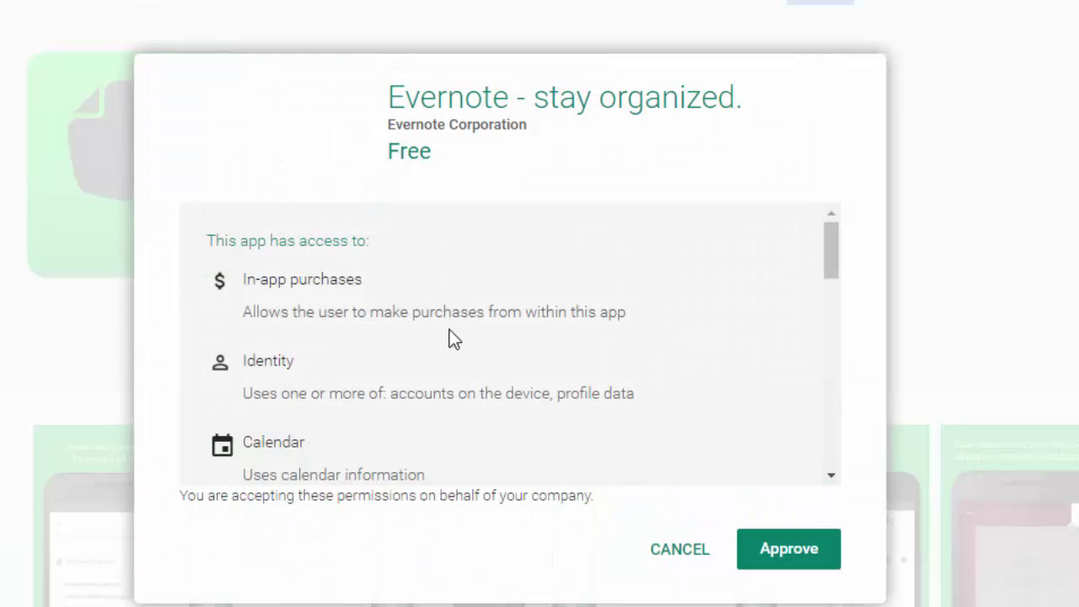
{"action": "left_click", "coordinate": [777, 552]}
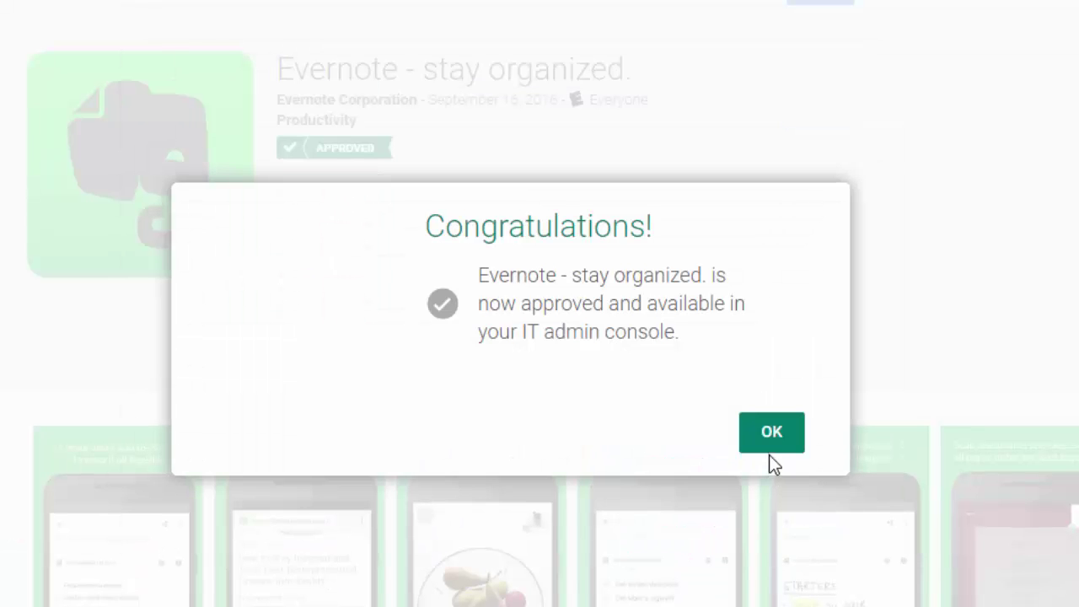
{"action": "left_click", "coordinate": [769, 447]}
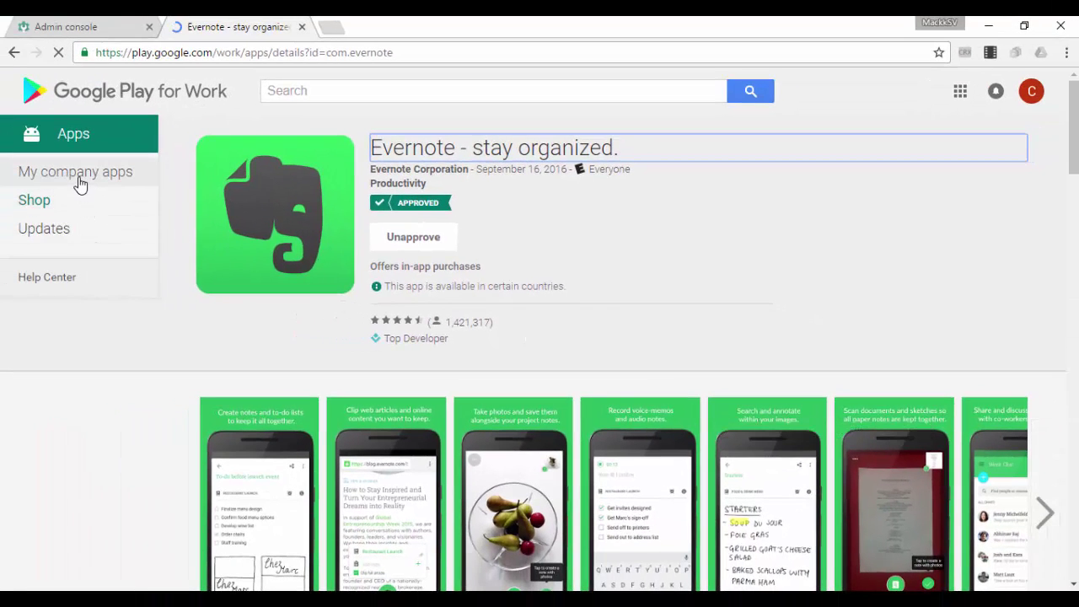
View My company apps, listing Evernote and Google Apps Device Policy as Approved
{"action": "left_click", "coordinate": [80, 179]}
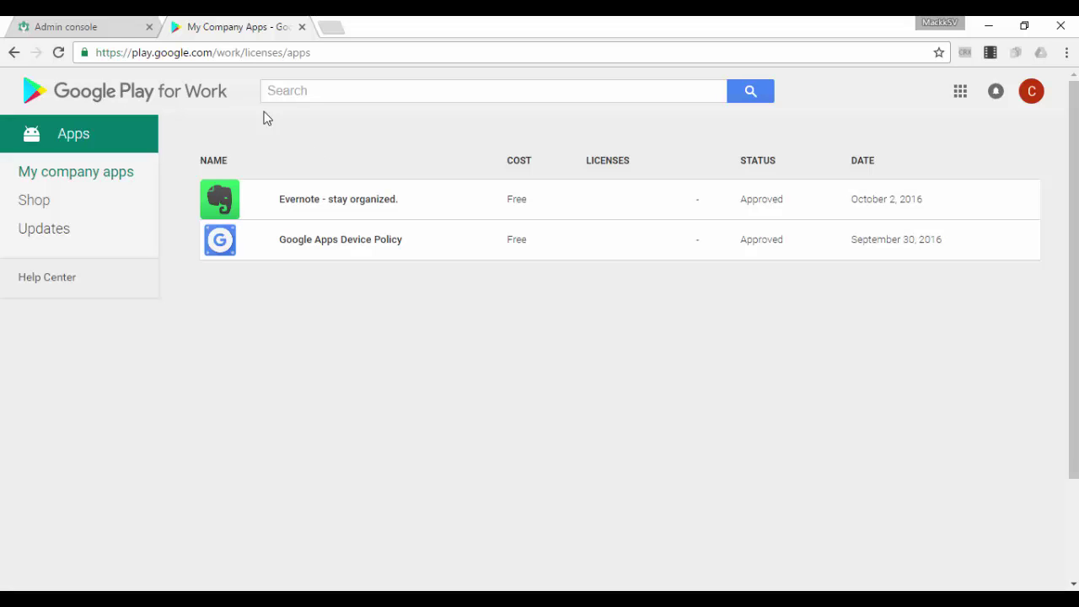
Back in the Admin console, open the Chrome Management service settings under Apps
{"action": "left_click", "coordinate": [110, 28]}
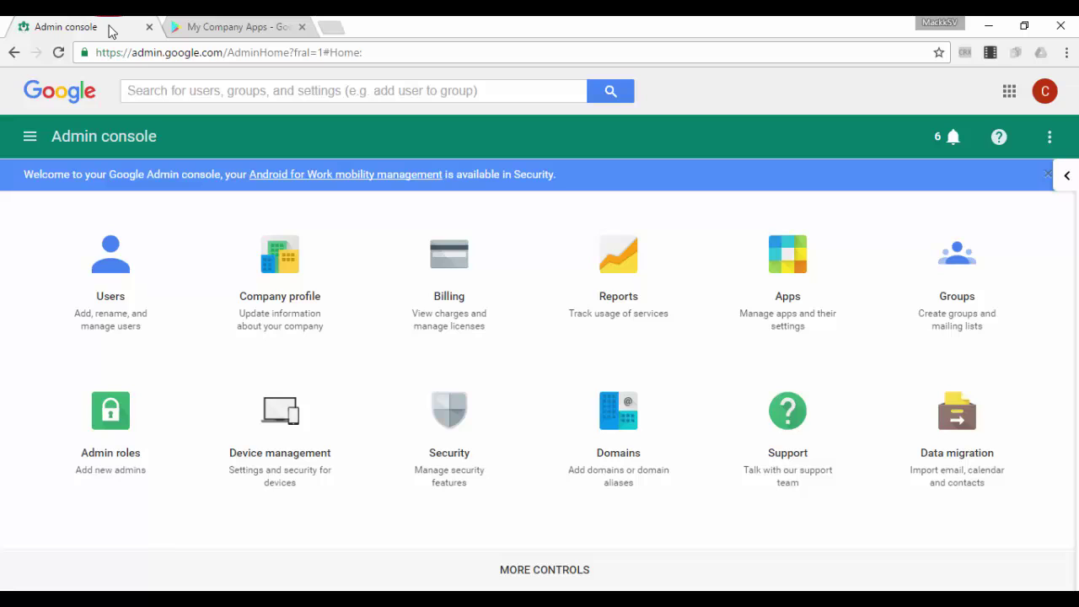
{"action": "left_click", "coordinate": [814, 270]}
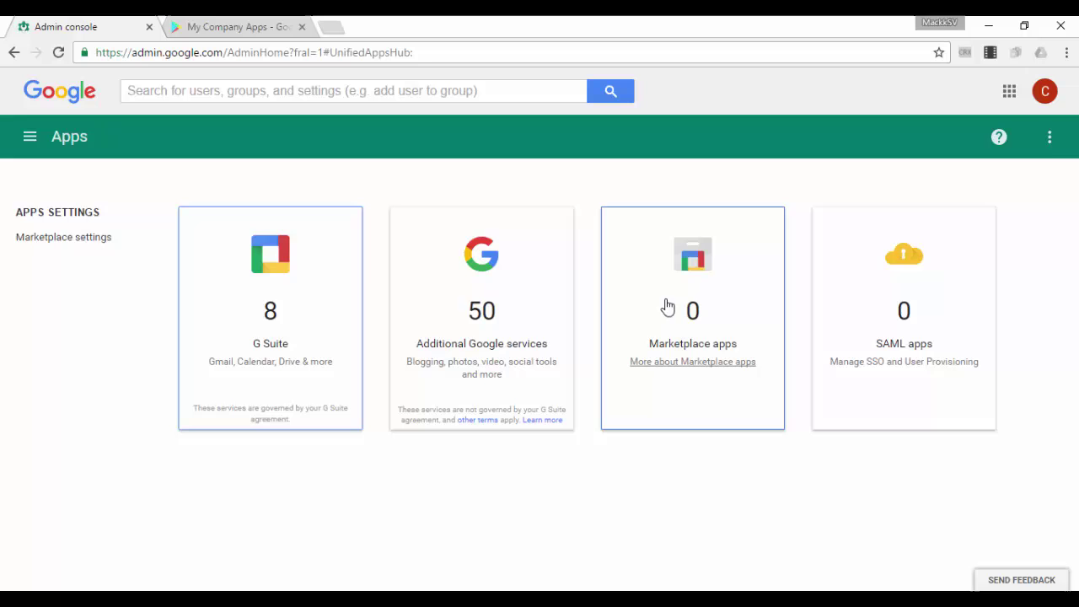
{"action": "left_click", "coordinate": [500, 292]}
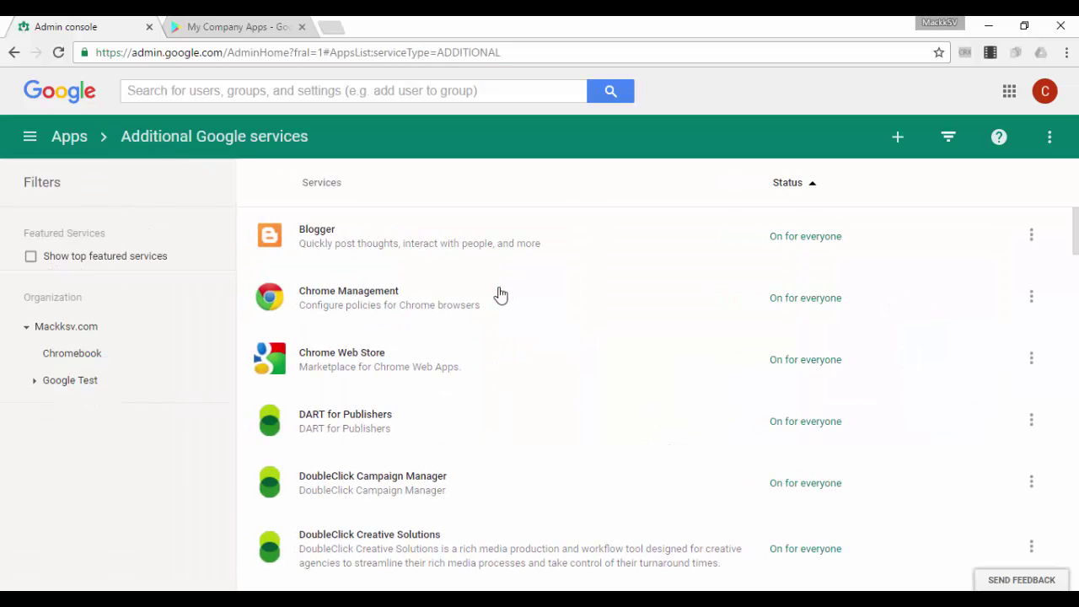
{"action": "left_click", "coordinate": [353, 293]}
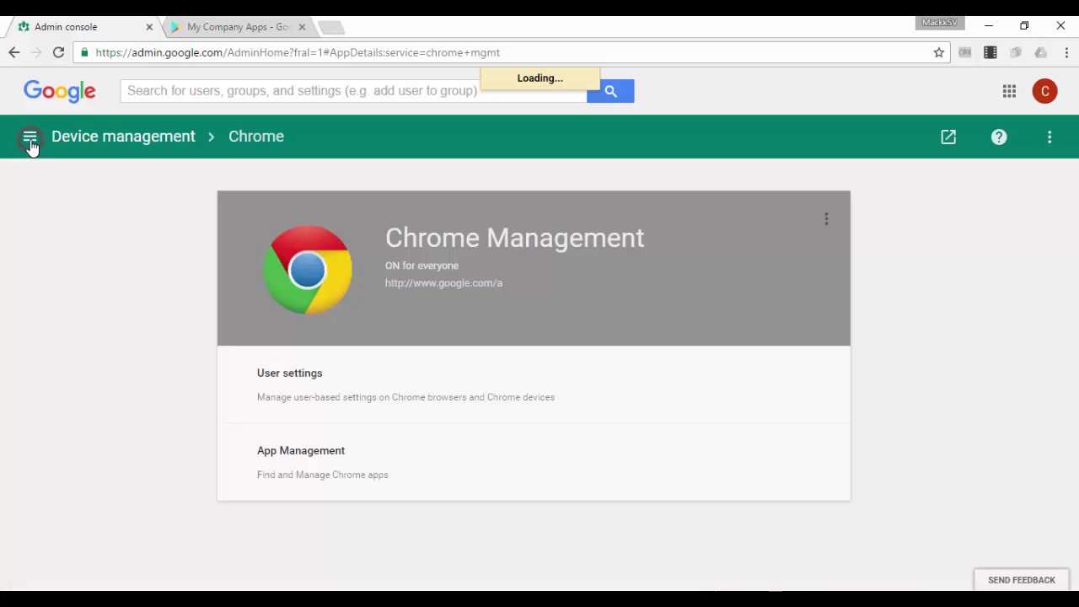
Open Chrome and Android app management and filter the list to Android Apps
{"action": "left_click", "coordinate": [30, 139]}
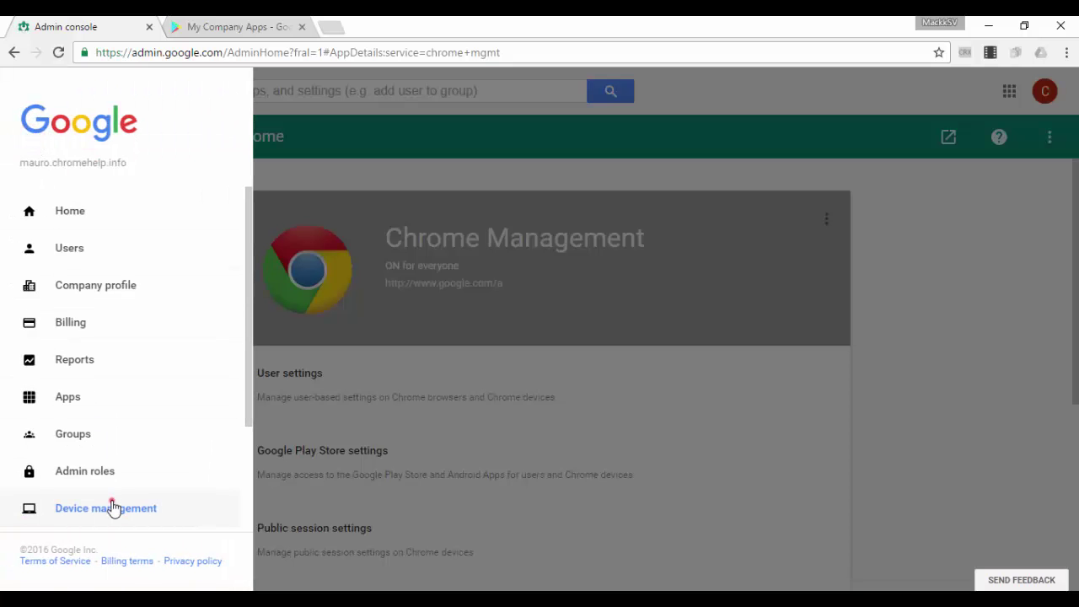
{"action": "left_click", "coordinate": [111, 506]}
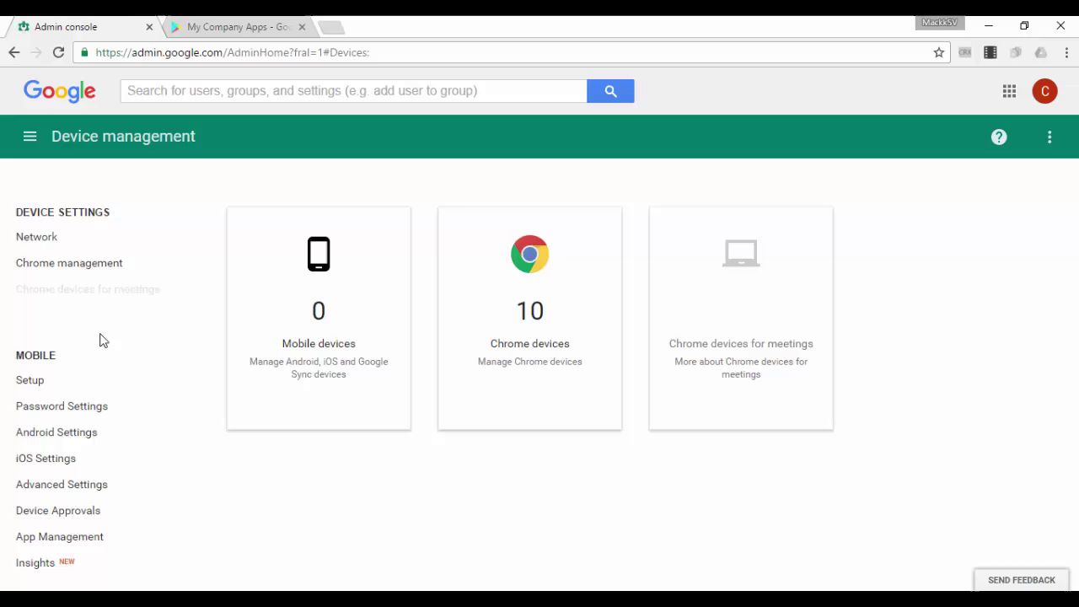
{"action": "left_click", "coordinate": [94, 274]}
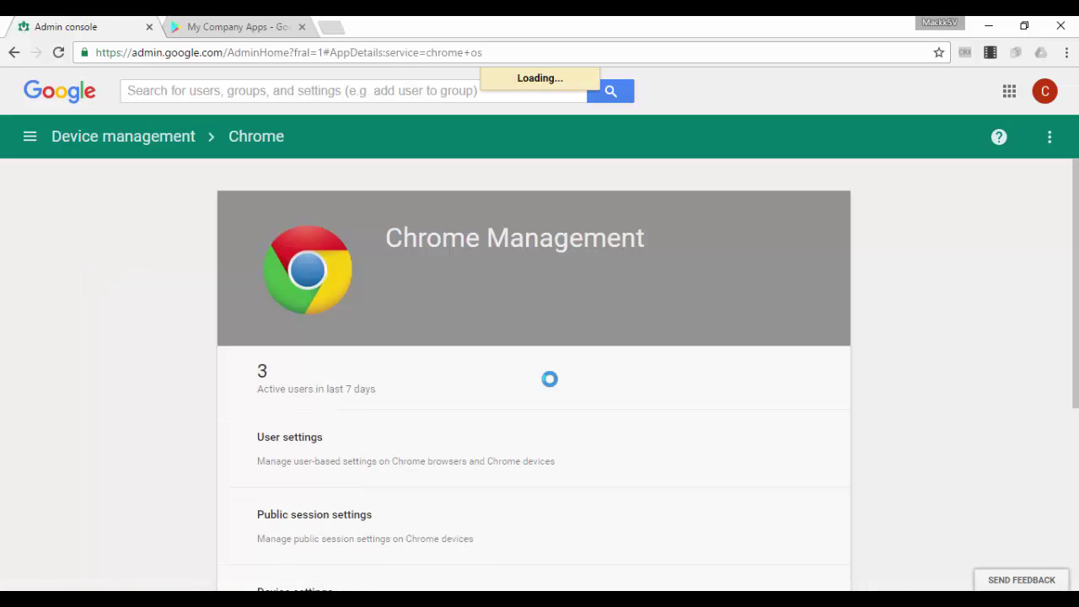
{"action": "scroll", "coordinate": [547, 383], "scroll_direction": "down", "scroll_amount": 4}
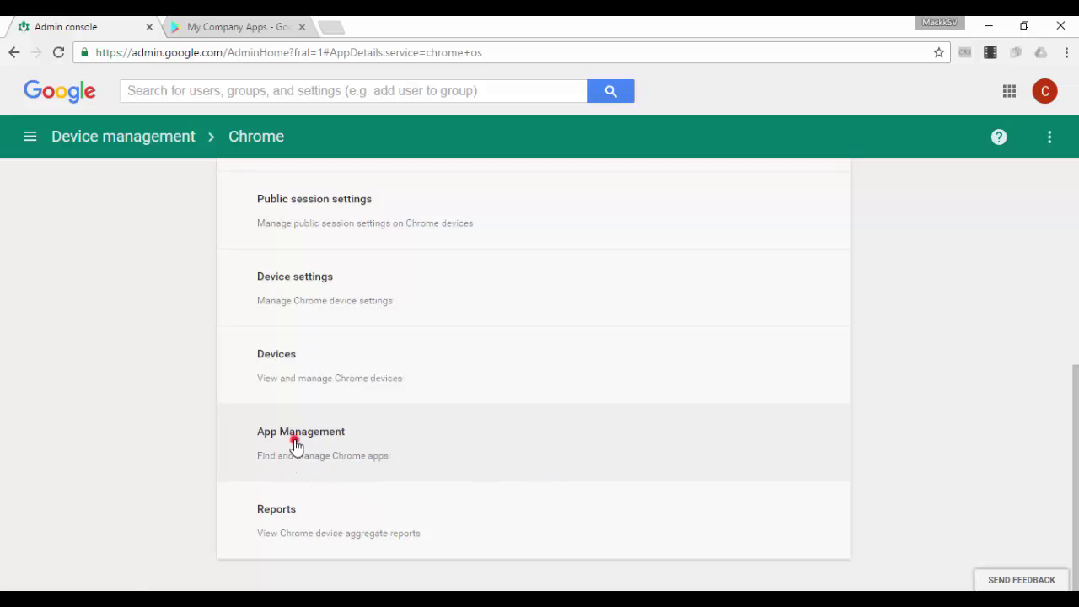
{"action": "left_click", "coordinate": [295, 442]}
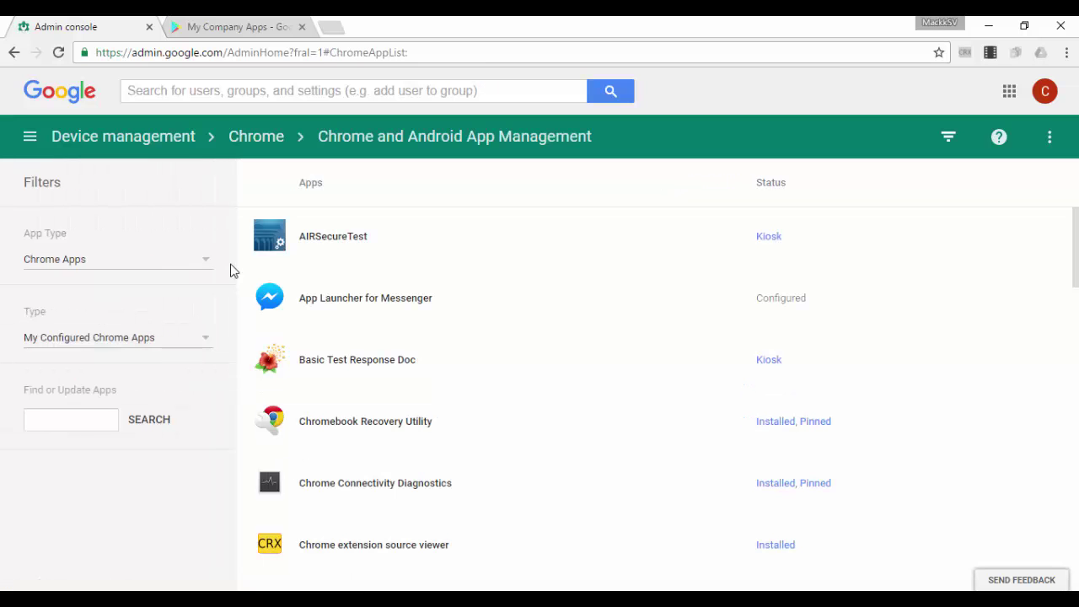
{"action": "left_click", "coordinate": [203, 263]}
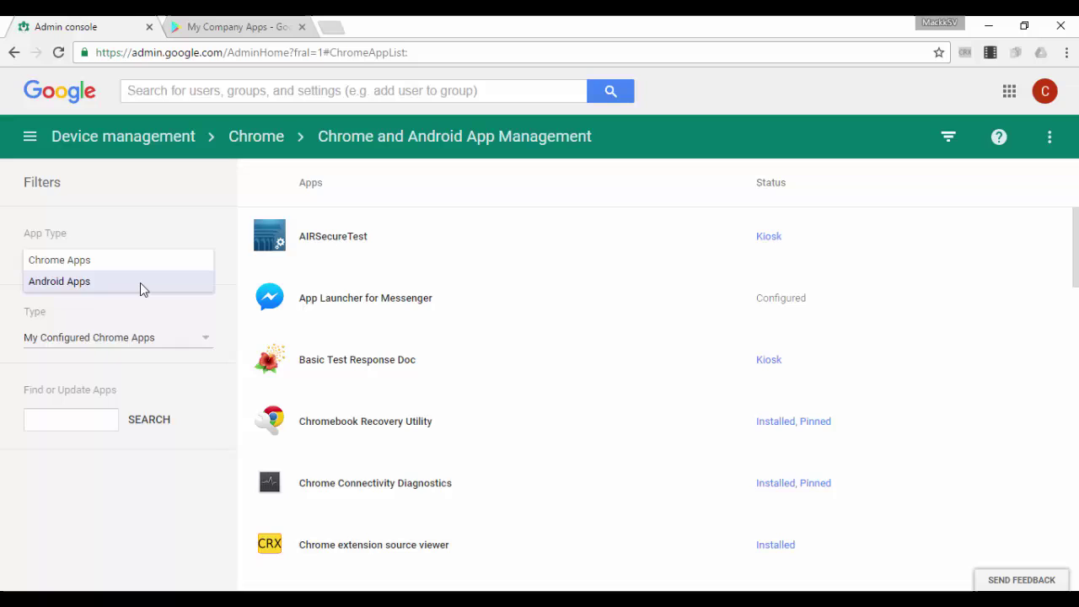
{"action": "left_click", "coordinate": [141, 287]}
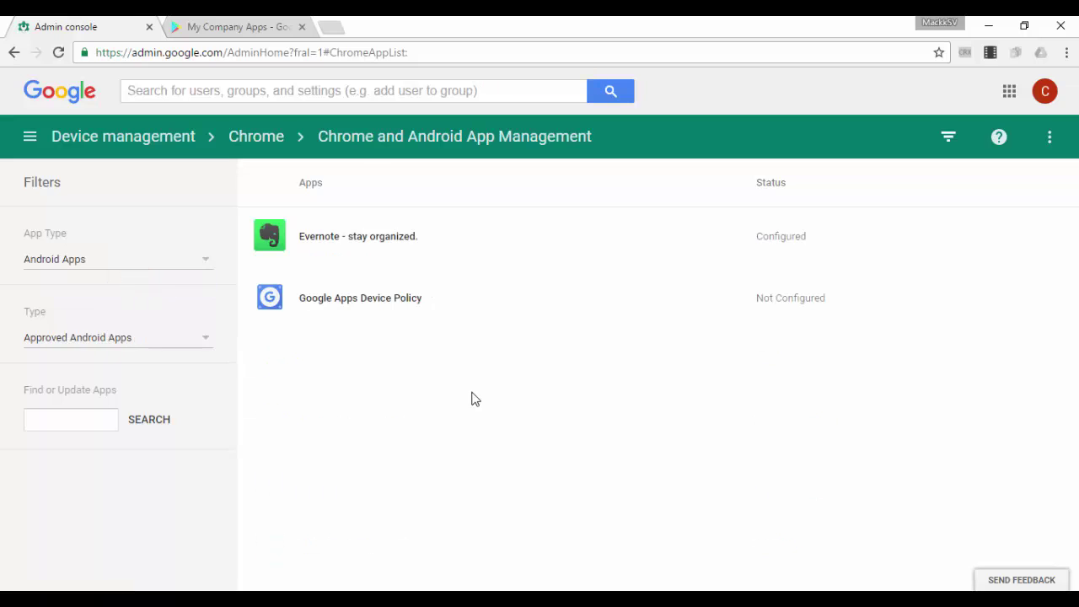
For Chromebook, override Evernote's Force installation and Pin to taskbar to on, then save
{"action": "left_click", "coordinate": [371, 240]}
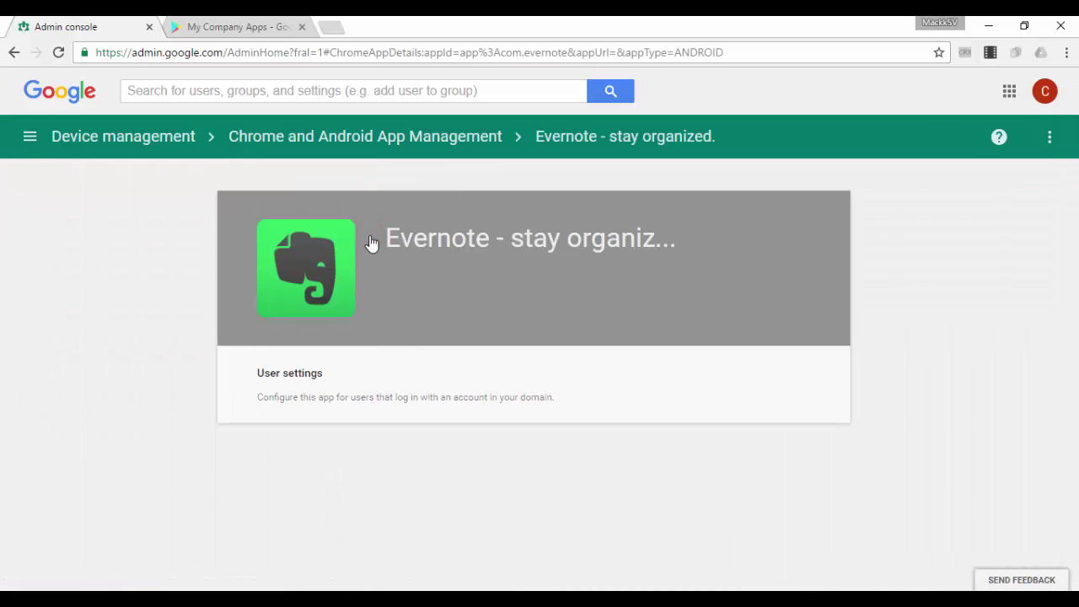
{"action": "left_click", "coordinate": [291, 402]}
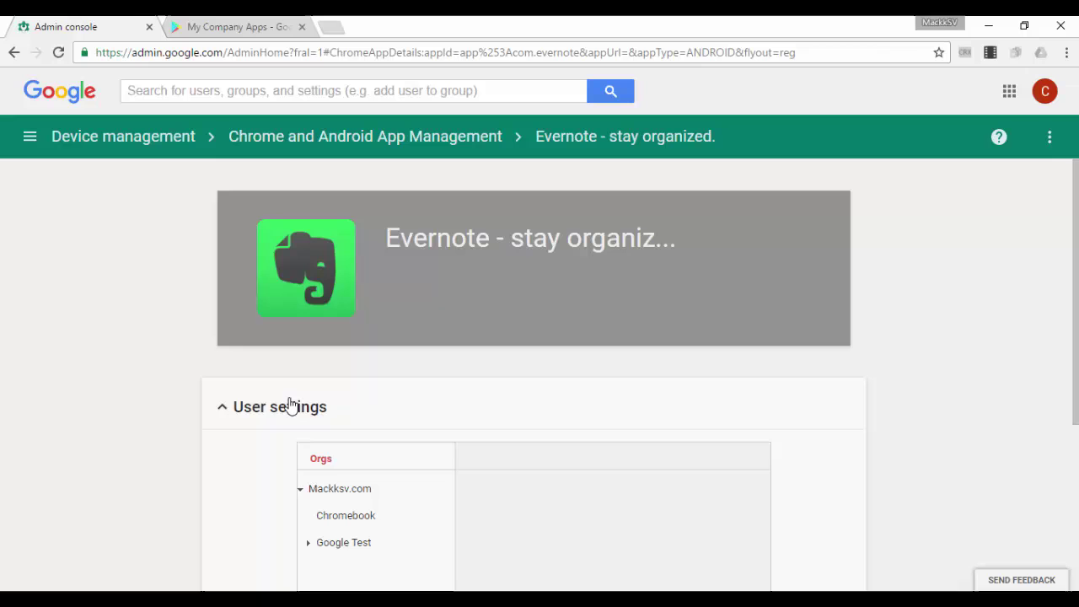
{"action": "scroll", "coordinate": [291, 407], "scroll_direction": "down", "scroll_amount": 3}
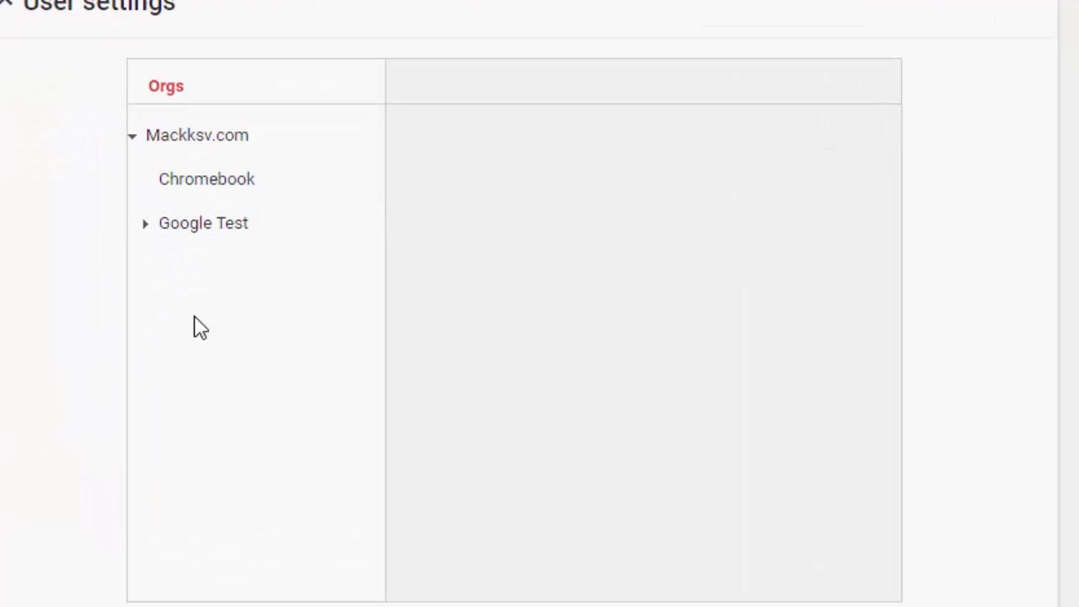
{"action": "left_click", "coordinate": [221, 181]}
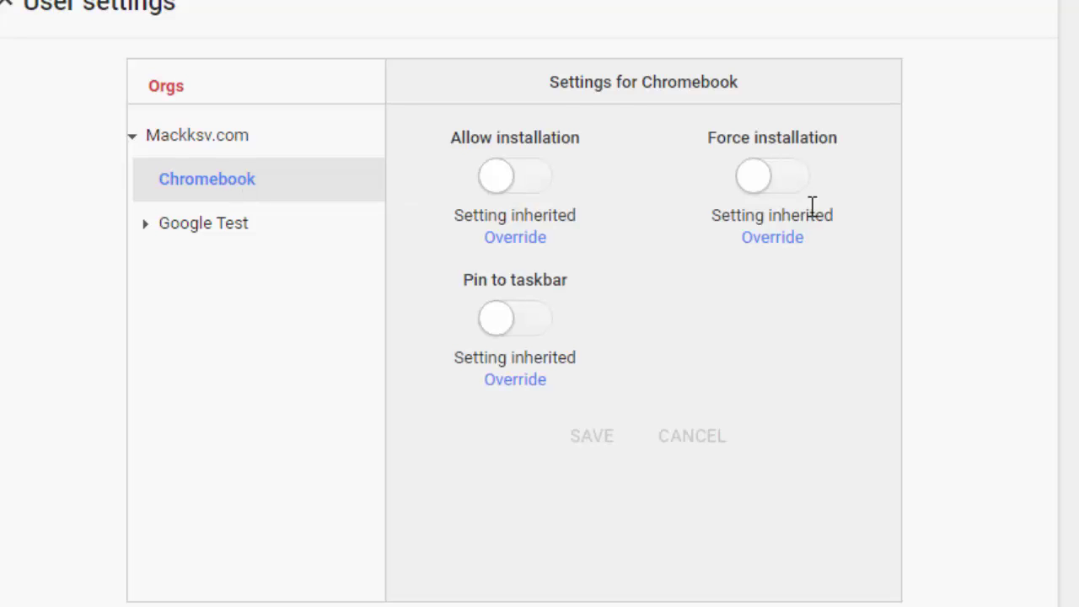
{"action": "left_click", "coordinate": [762, 239]}
{"action": "left_click", "coordinate": [761, 181]}
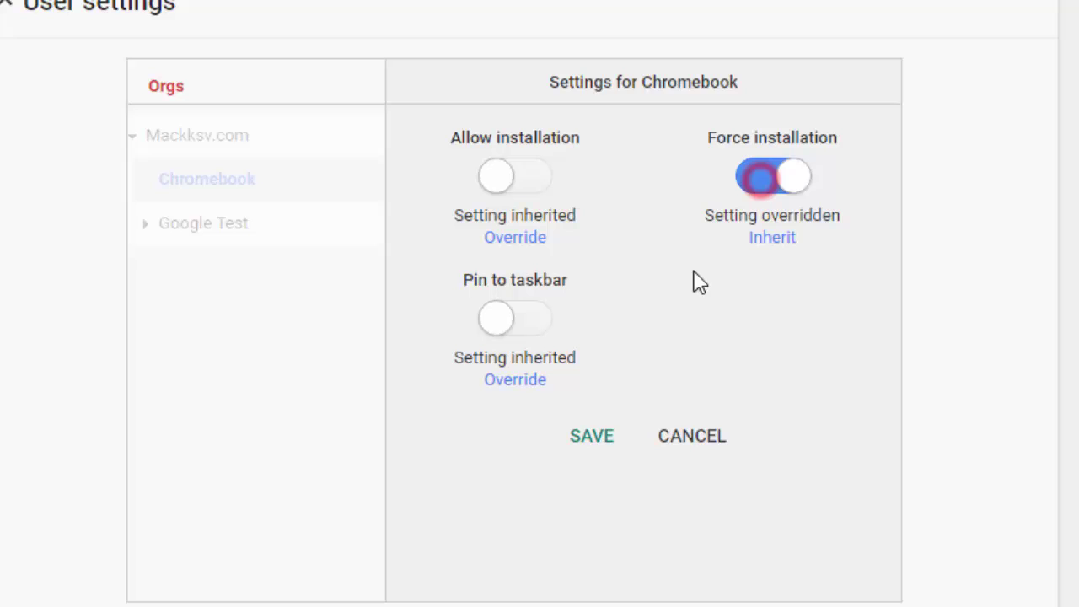
{"action": "left_click", "coordinate": [508, 381]}
{"action": "left_click", "coordinate": [504, 332]}
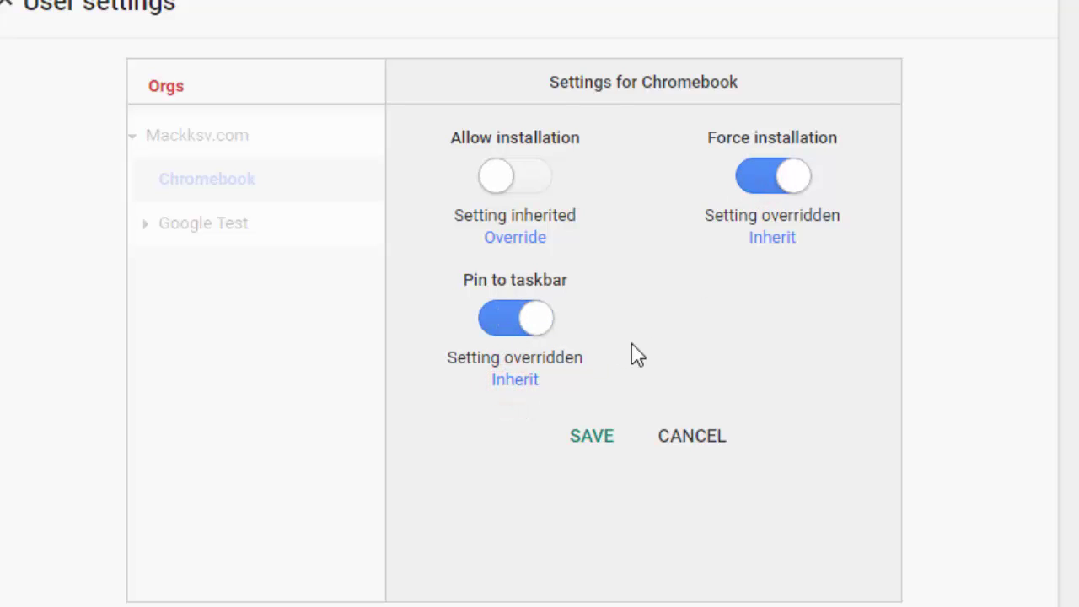
{"action": "left_click", "coordinate": [593, 435]}
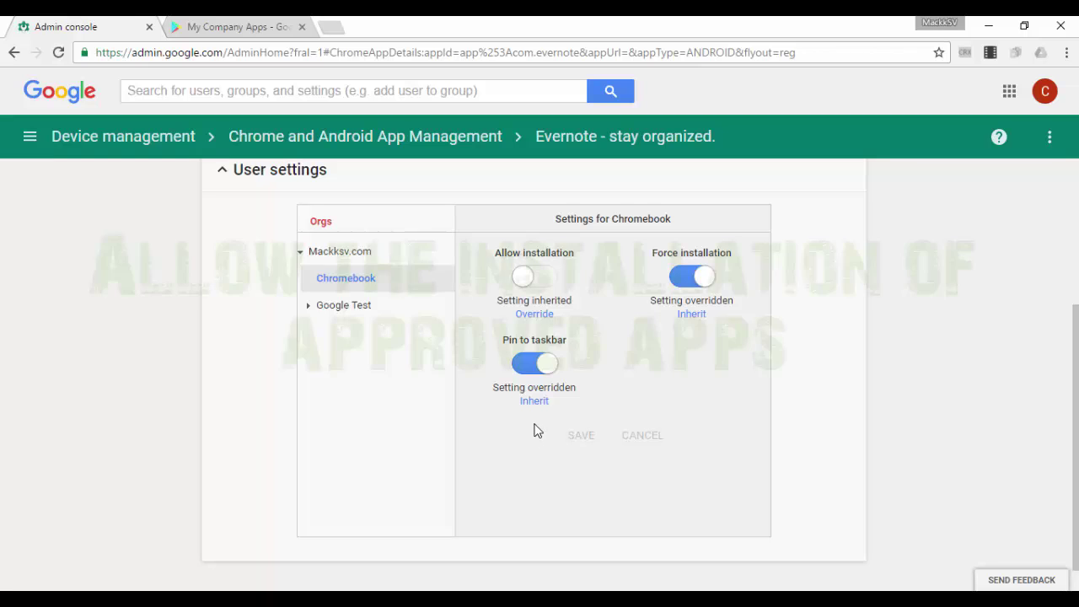
Revert Evernote's Pin to taskbar and Force installation to inherited and save
{"action": "left_click", "coordinate": [534, 401]}
{"action": "left_click", "coordinate": [693, 314]}
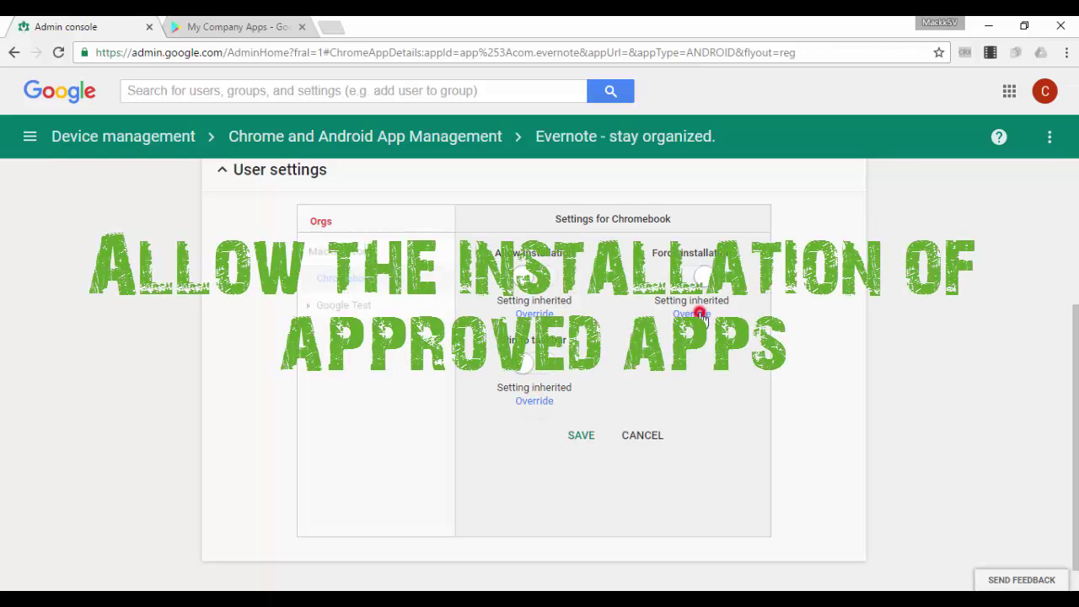
{"action": "left_click", "coordinate": [587, 437]}
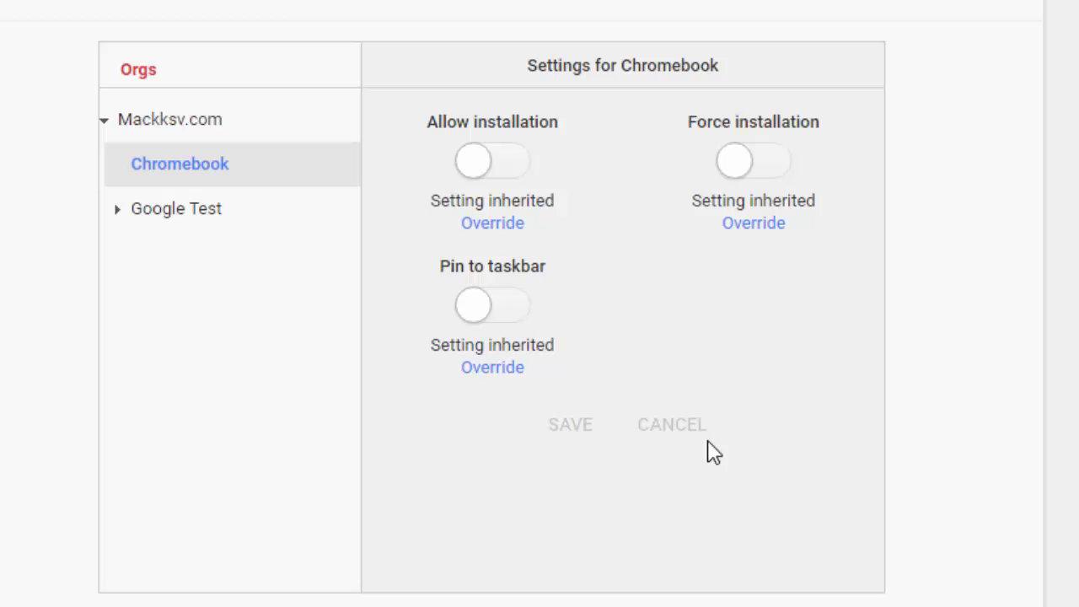
Override Allow installation to on for Evernote on Chromebook and save
{"action": "scroll", "coordinate": [659, 435], "scroll_direction": "up", "scroll_amount": 5}
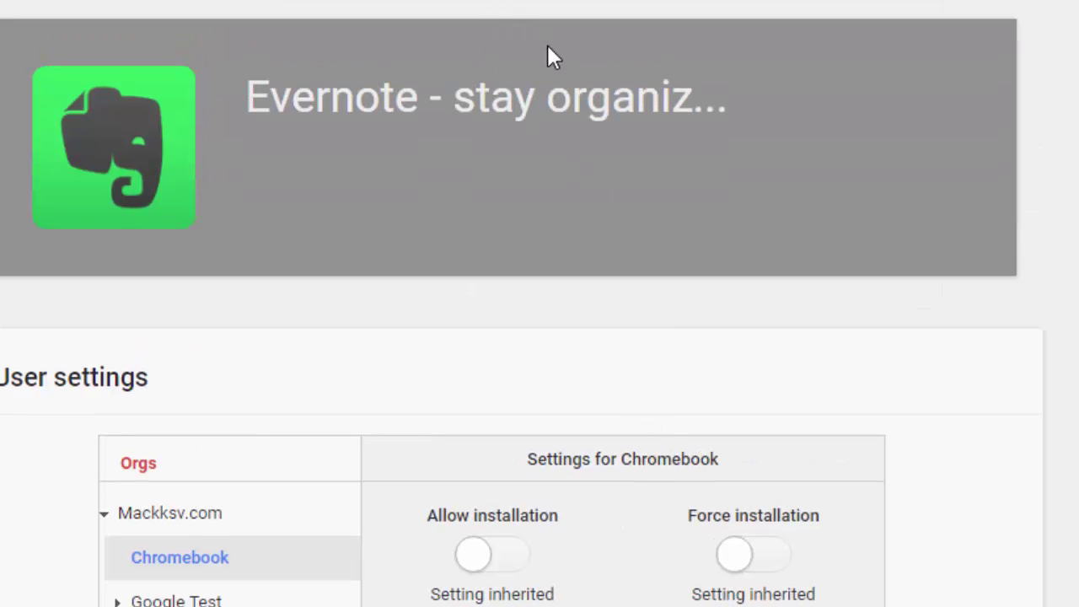
{"action": "scroll", "coordinate": [548, 53], "scroll_direction": "down", "scroll_amount": 5}
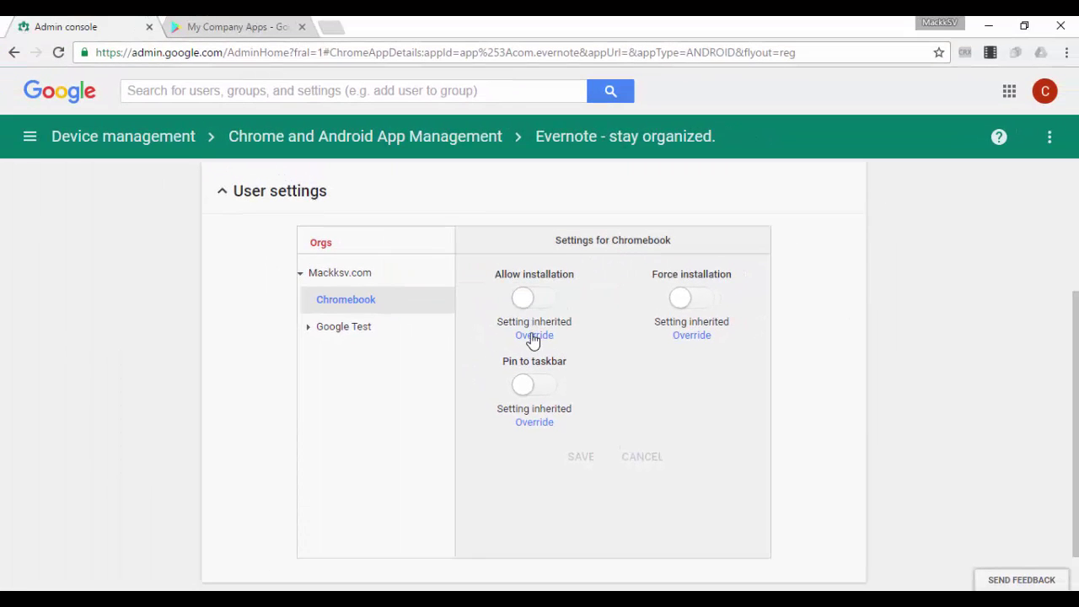
{"action": "left_click", "coordinate": [488, 260]}
{"action": "left_click", "coordinate": [530, 302]}
{"action": "left_click", "coordinate": [573, 460]}
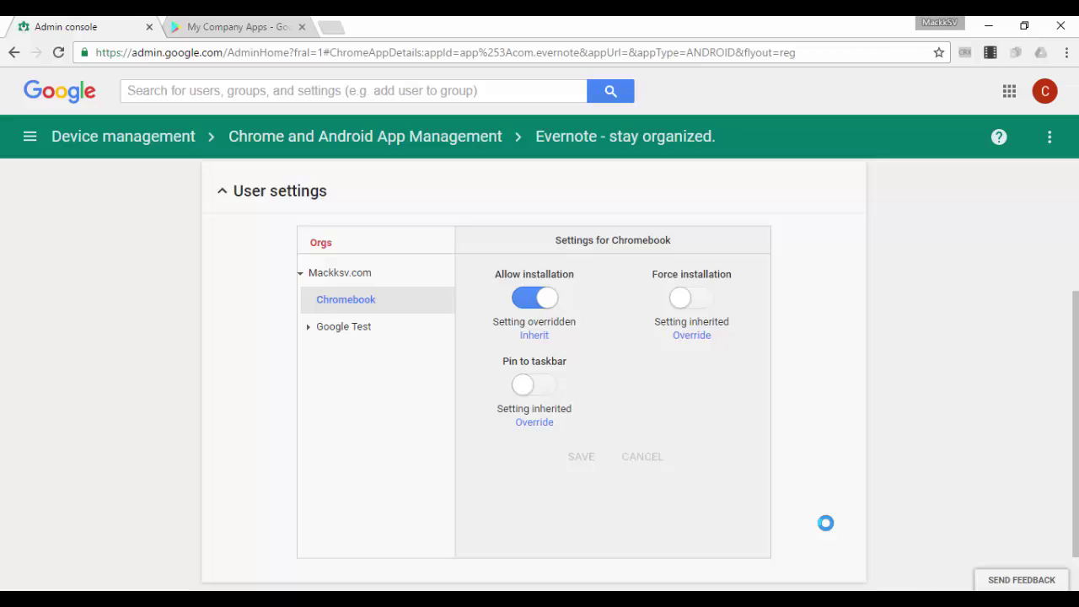
Return to the Admin console home page via the navigation menu
{"action": "left_click", "coordinate": [31, 139]}
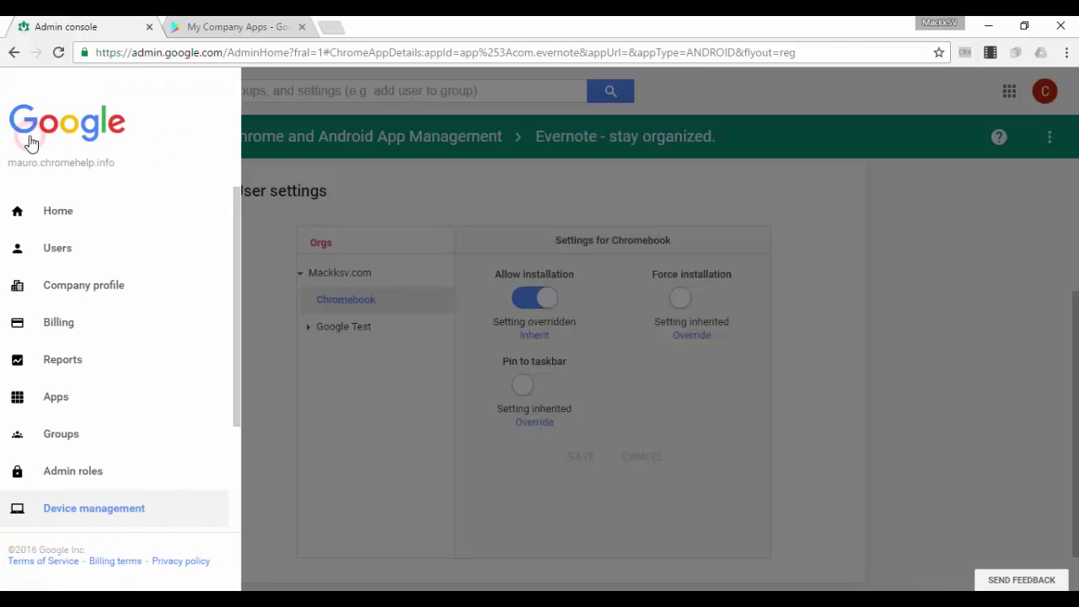
{"action": "left_click", "coordinate": [65, 211]}
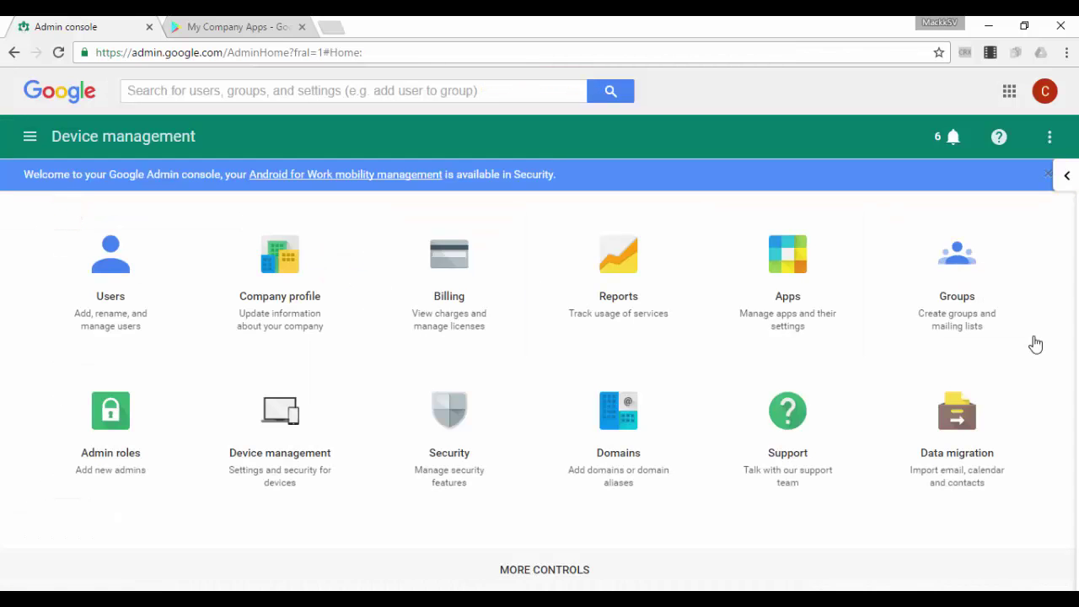